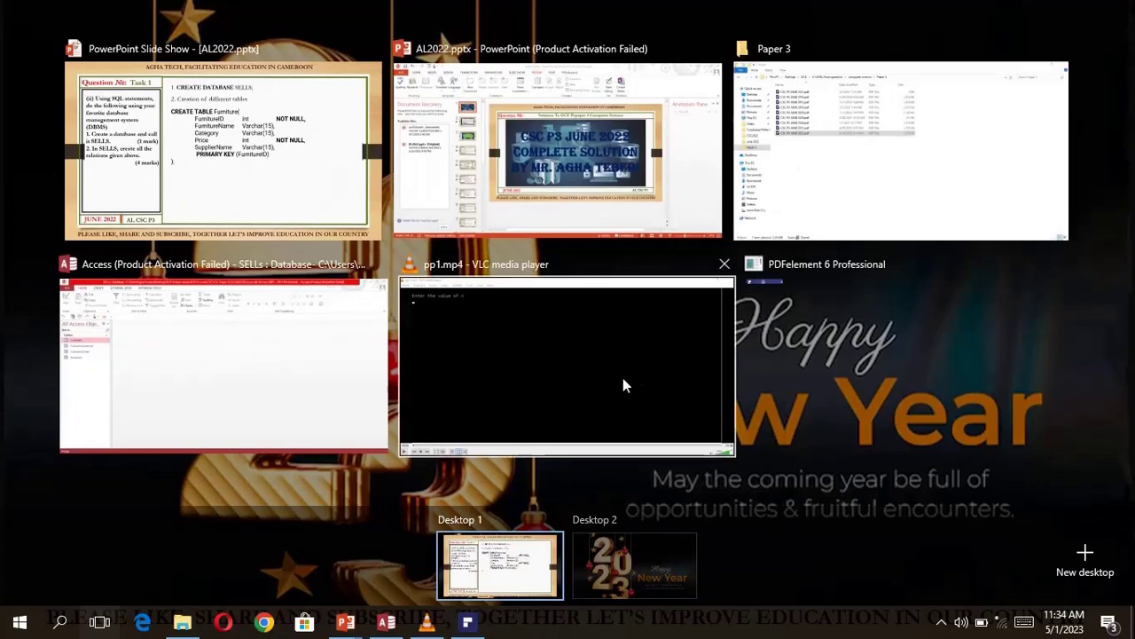
- Review the relation attributes table in the exam paper PDF in PDFelement and return to the PowerPoint slide show
left_click(805, 356)
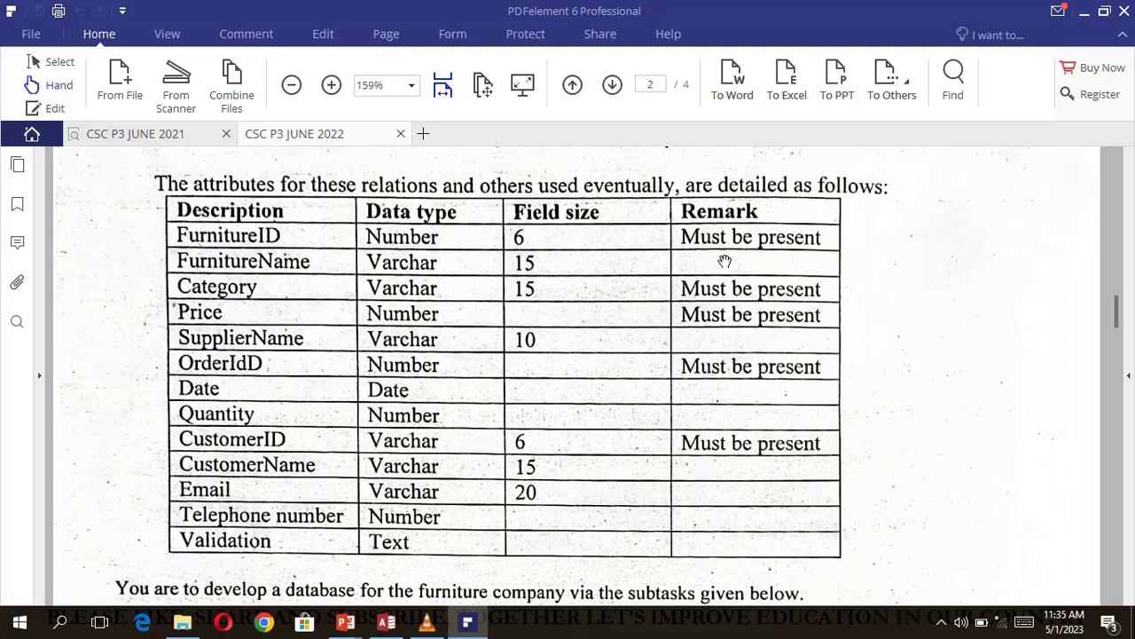
key("super+Tab")
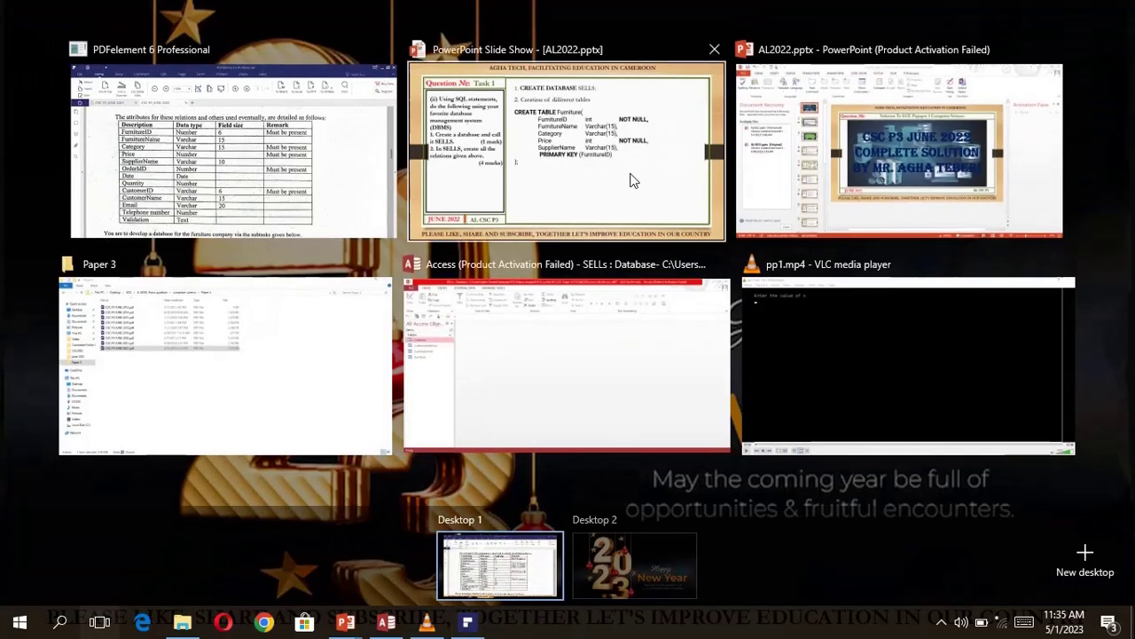
left_click(634, 180)
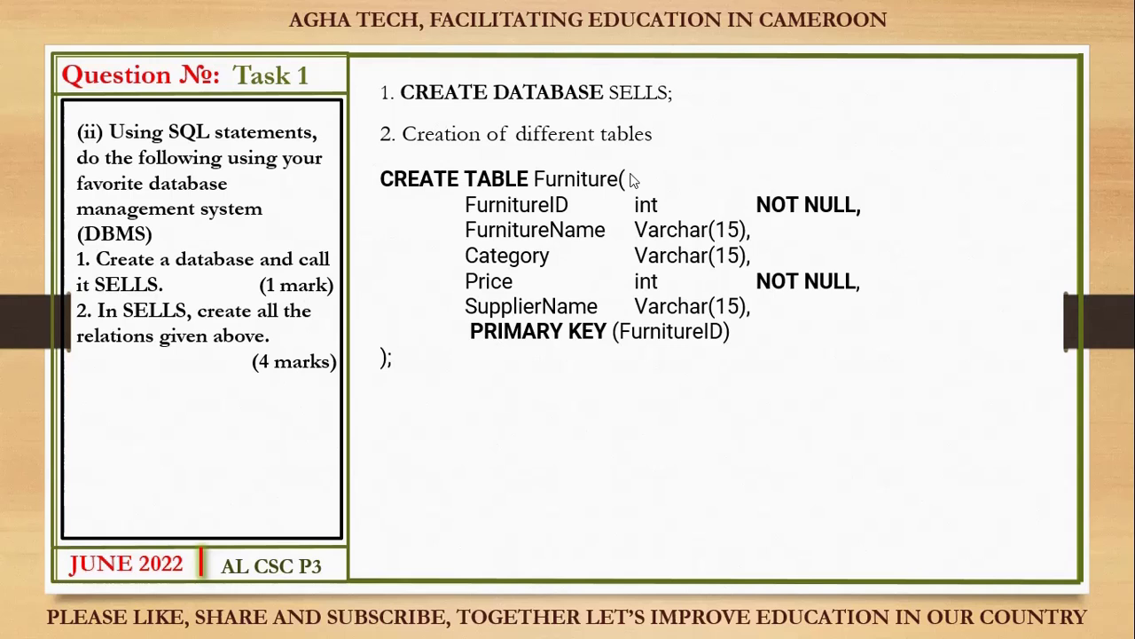
- Advance the slide show through the CREATE TABLE statements for CustomerOrder, CustomerOrderLine and Customer
left_click(634, 180)
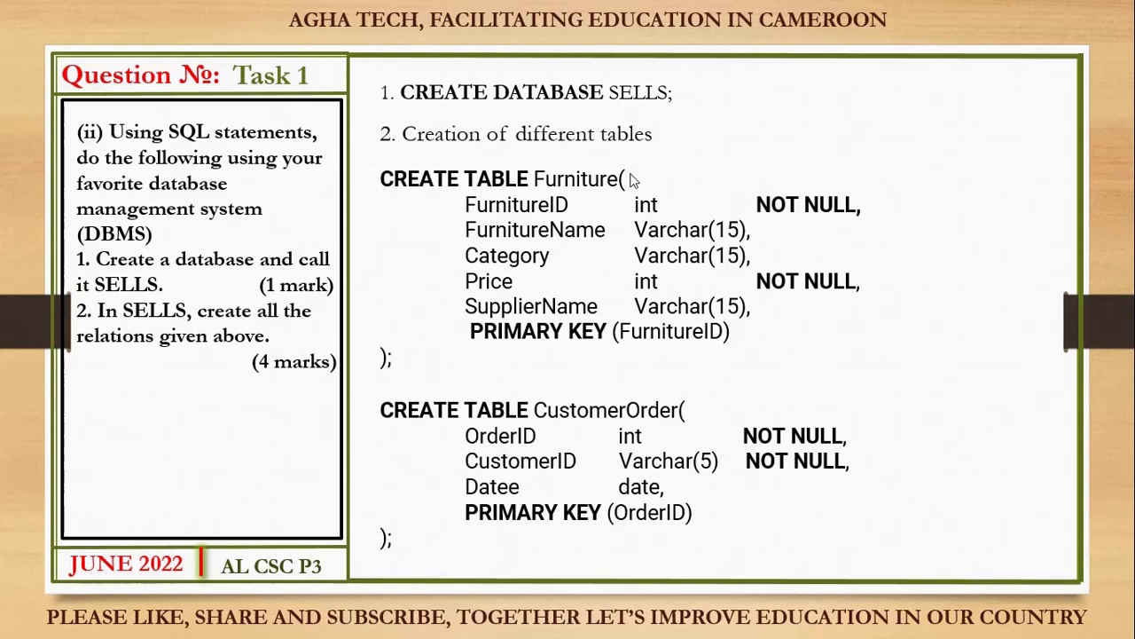
left_click(634, 180)
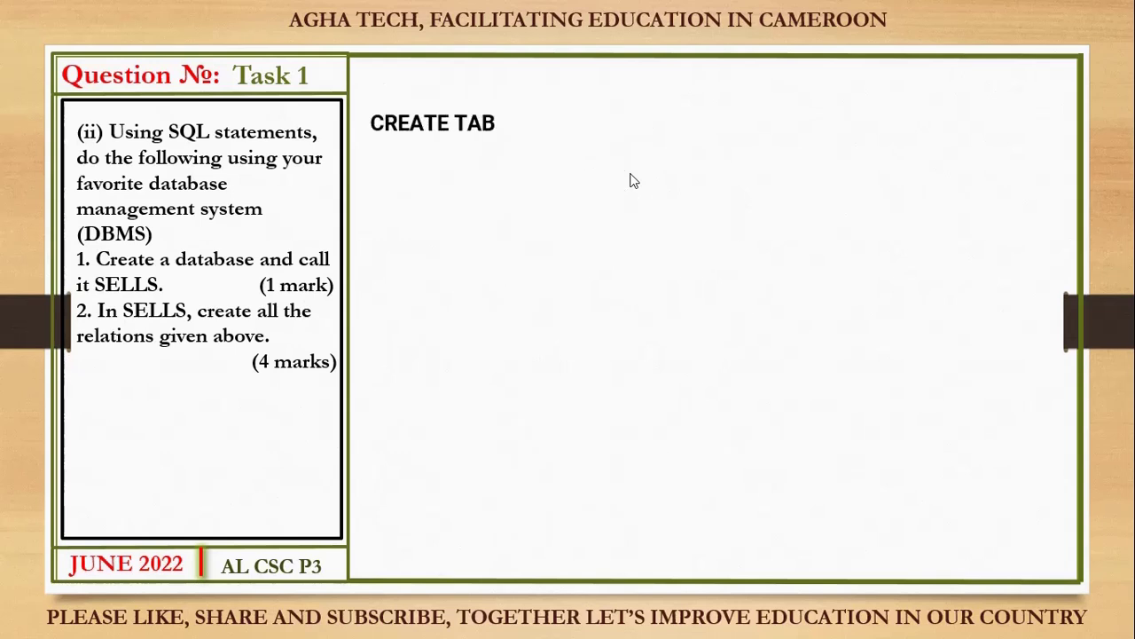
left_click(633, 180)
left_click(634, 180)
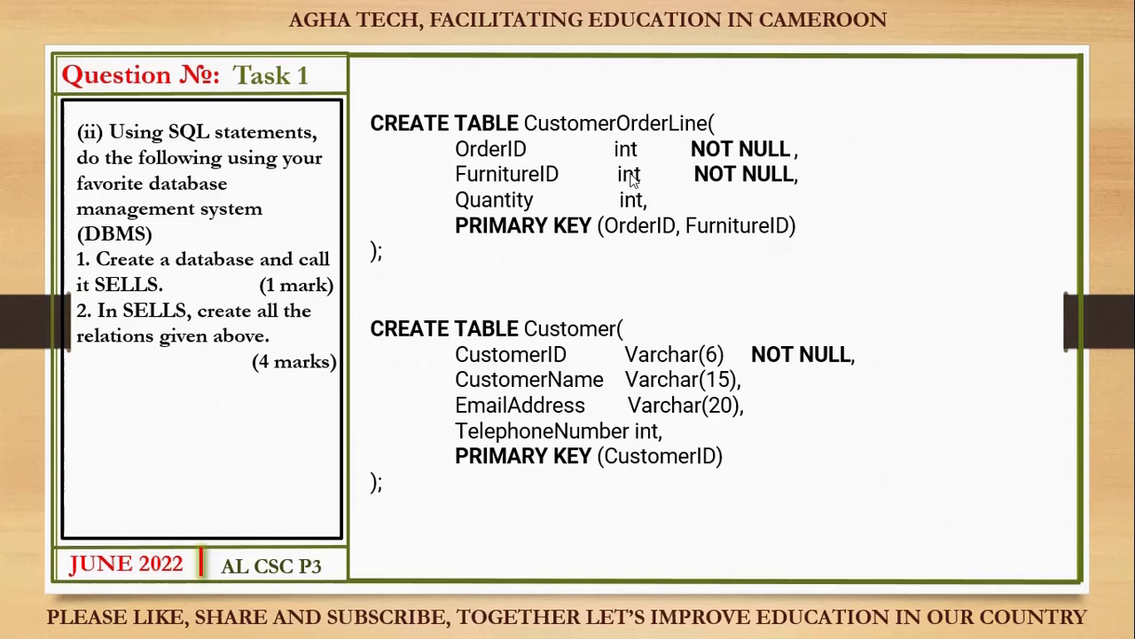
- Launch Access 2013, dismiss the activation wizard and start a blank desktop database
key("super")
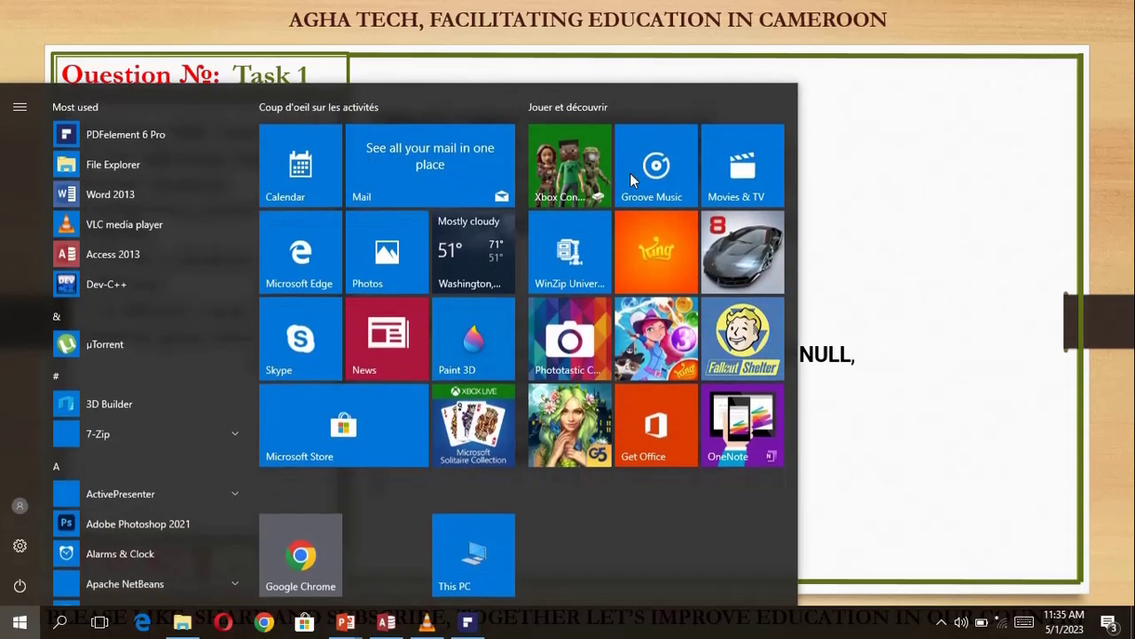
type("ac")
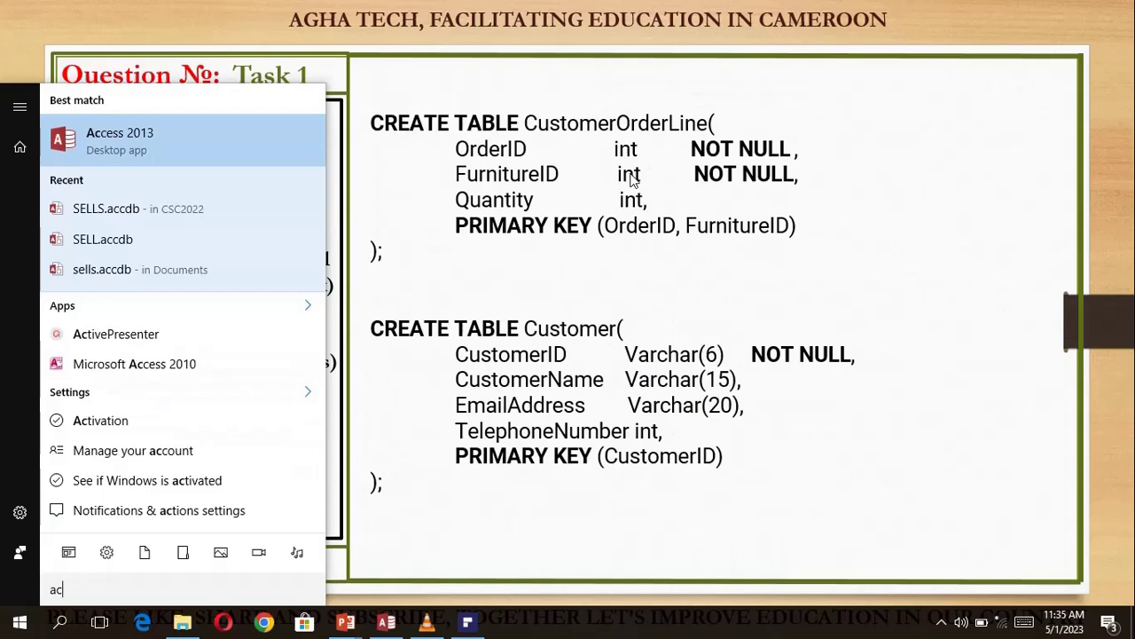
key("Return")
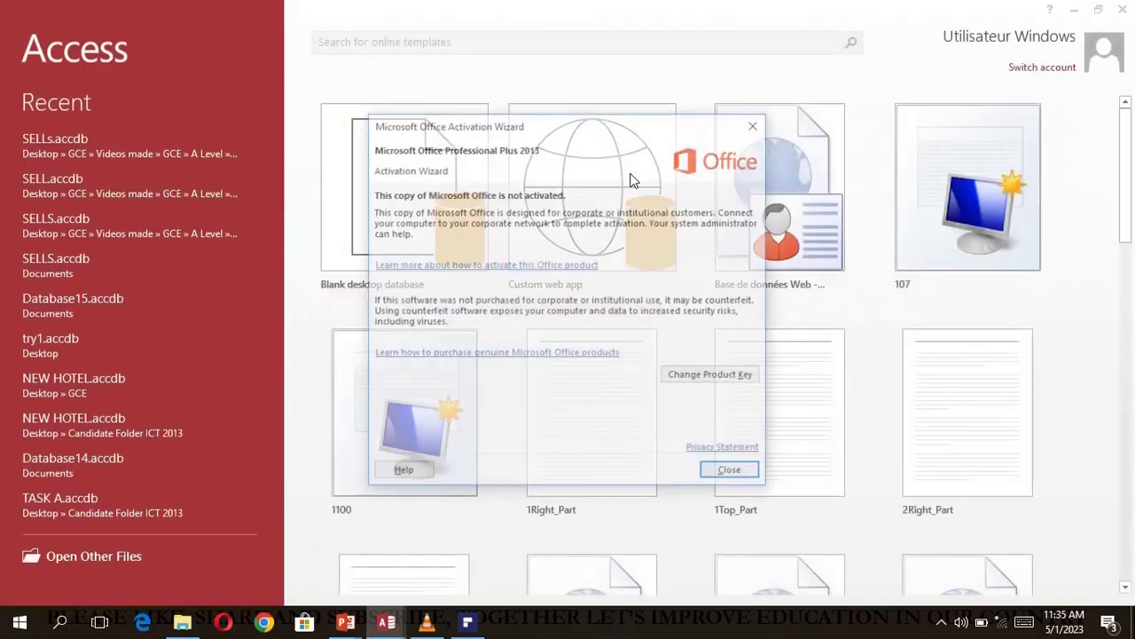
left_click(730, 471)
left_click(465, 236)
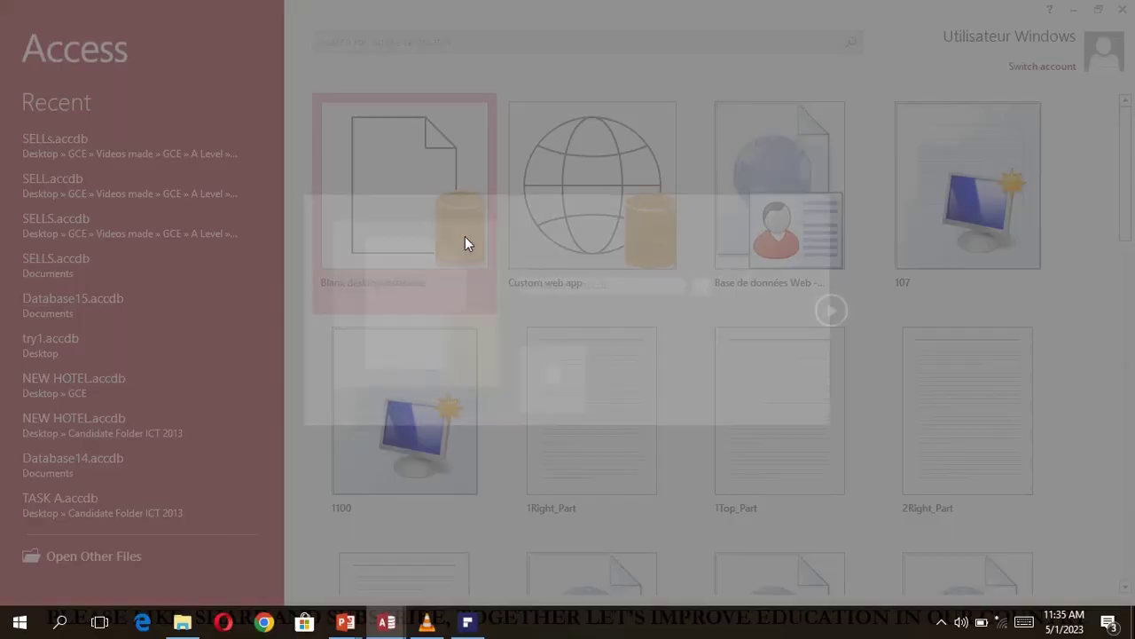
- Name the new database file SELLS.accdb and browse to the Desktop for its save location
double_click(577, 284)
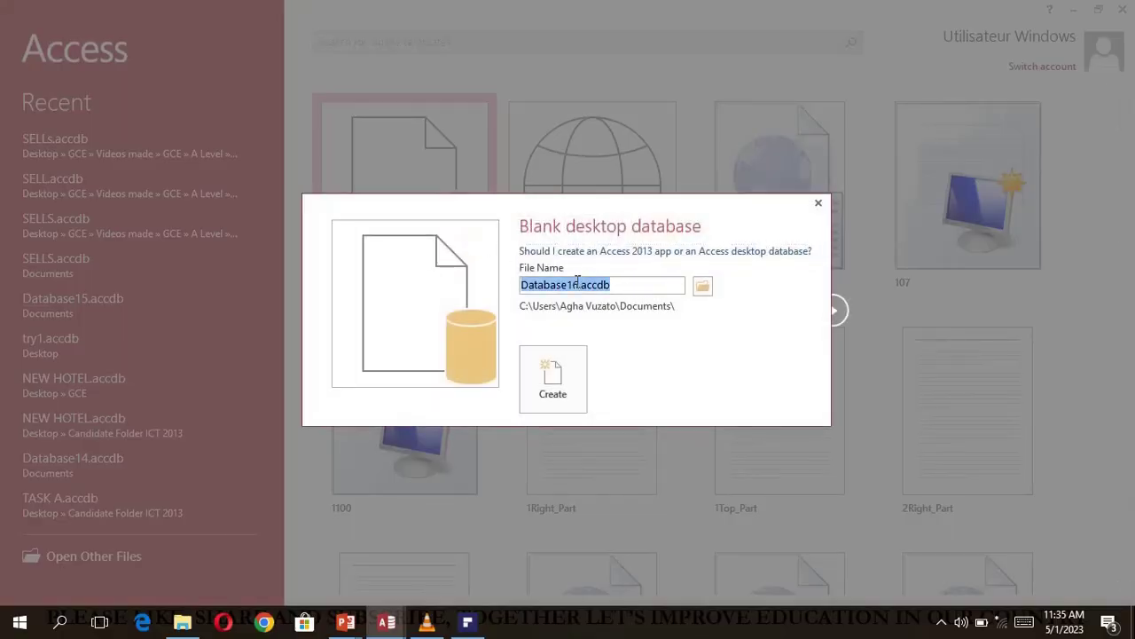
left_click(577, 284)
key("BackSpace")
key("BackSpace")
key("BackSpace")
key("BackSpace")
key("BackSpace")
key("BackSpace")
key("BackSpace")
key("BackSpace")
key("BackSpace")
key("BackSpace")
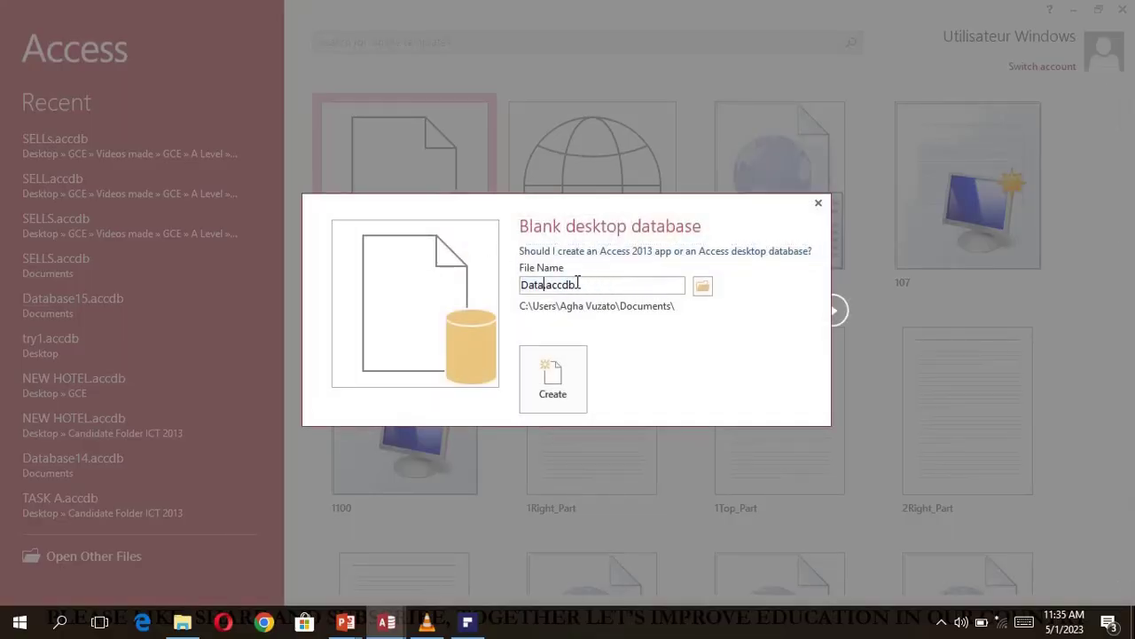
type("SELLS")
left_click(703, 285)
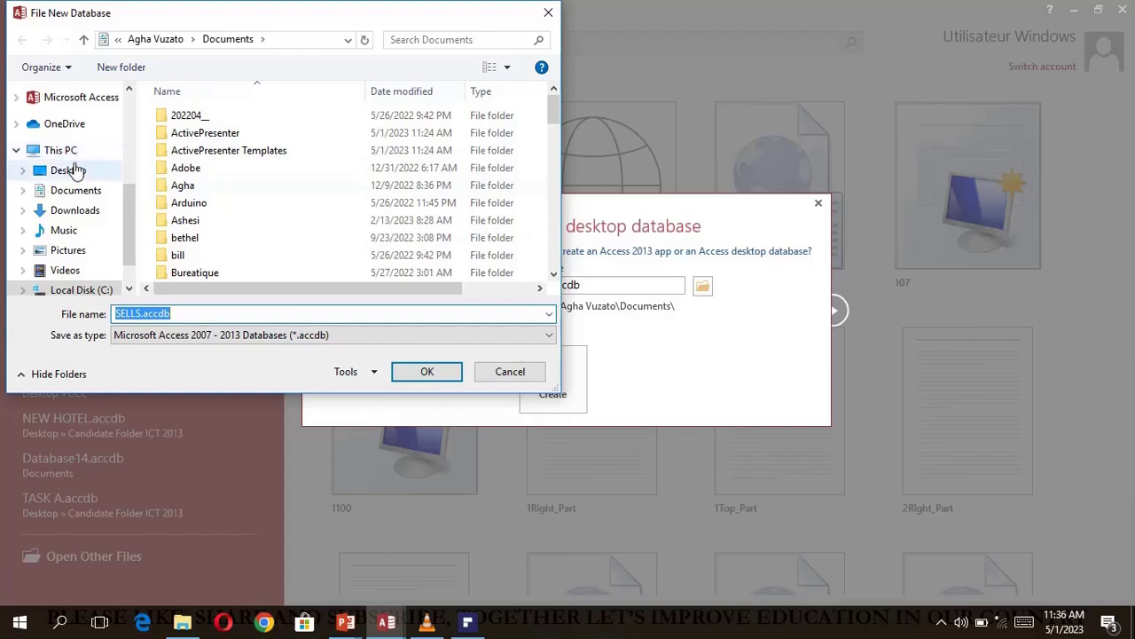
left_click(75, 171)
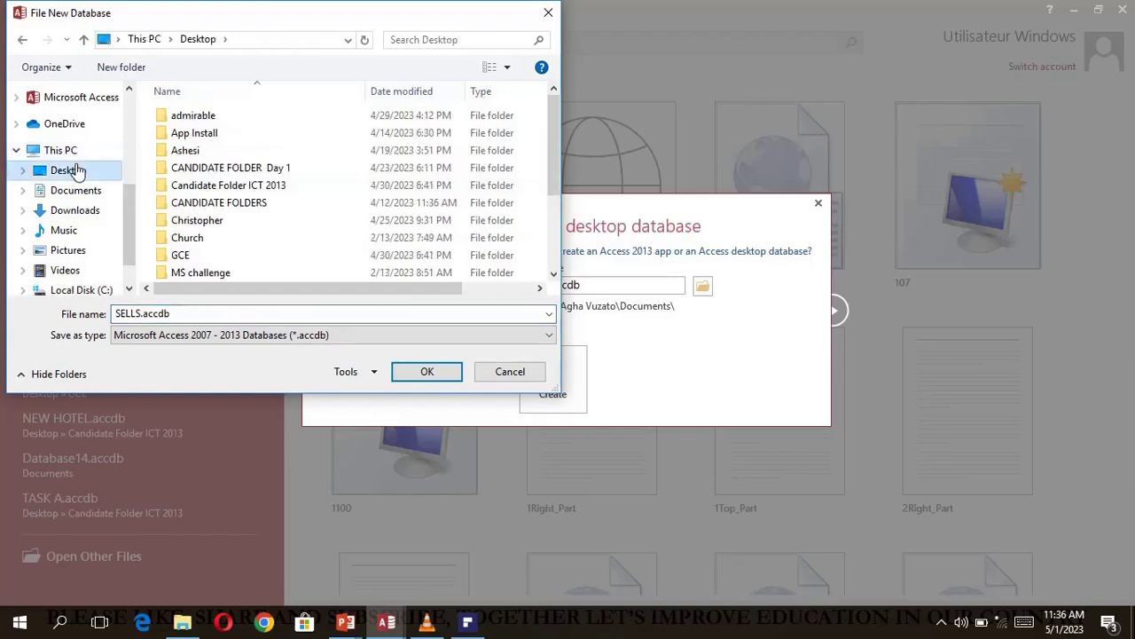
left_click(196, 203)
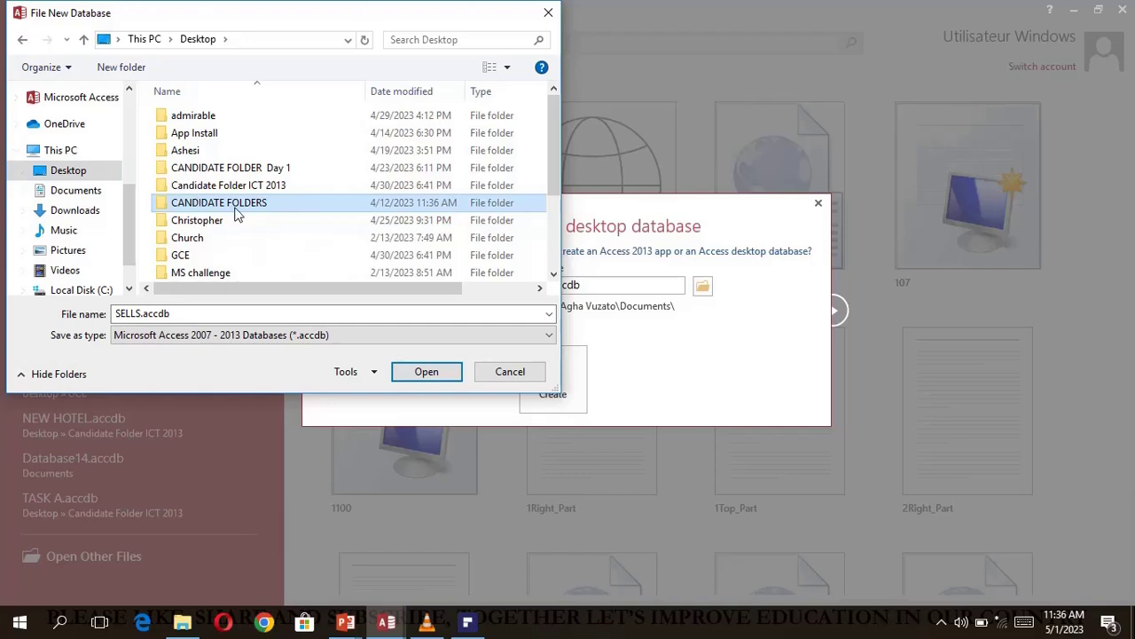
left_click(433, 378)
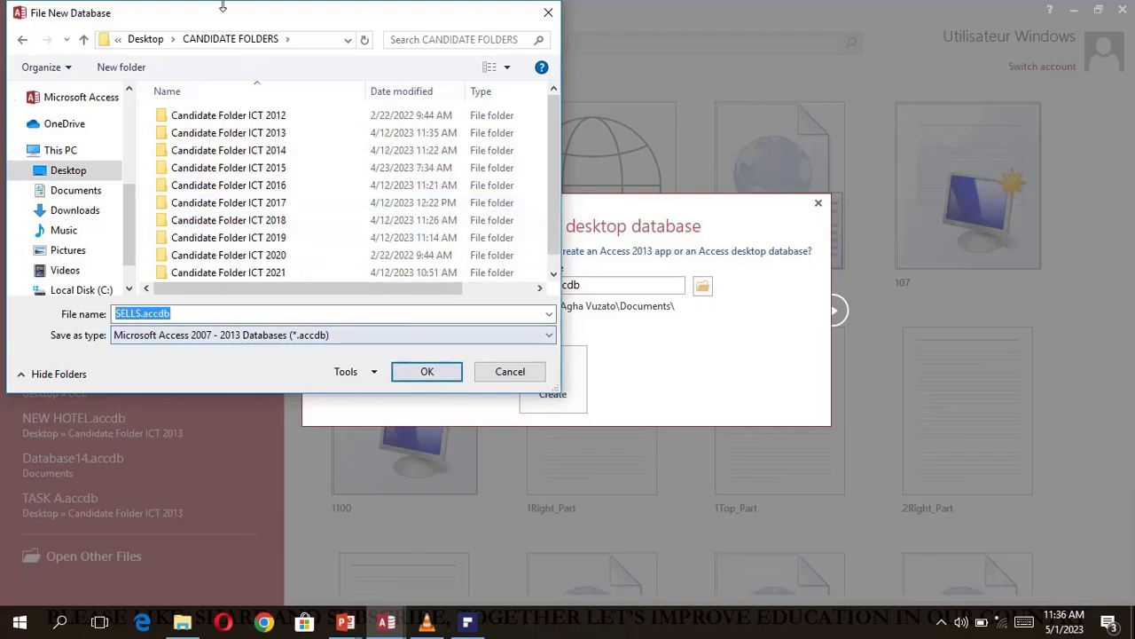
left_click(145, 39)
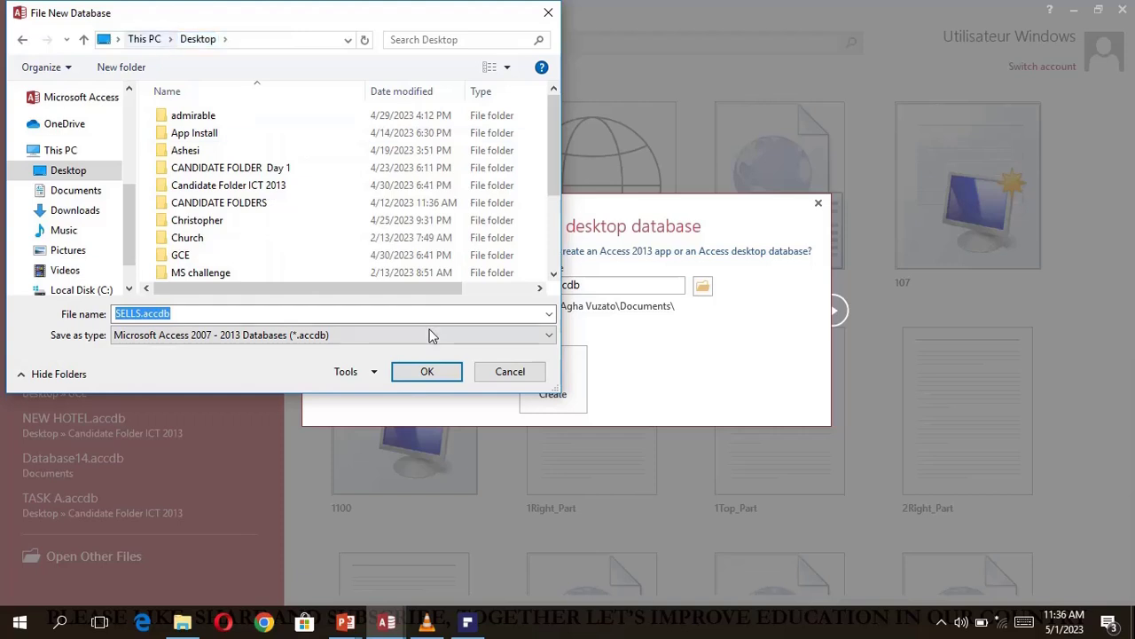
- Choose the Desktop folder CANDIDATE FOLDER Day 1 as the save location and create the SELLS database
left_click(282, 176)
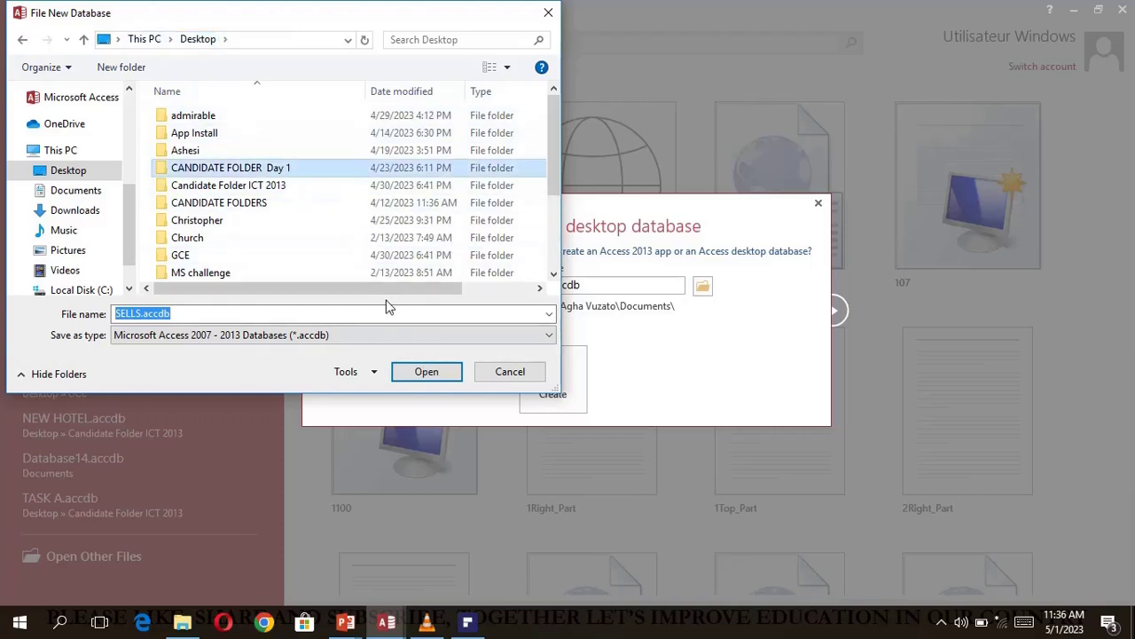
left_click(424, 371)
left_click(427, 371)
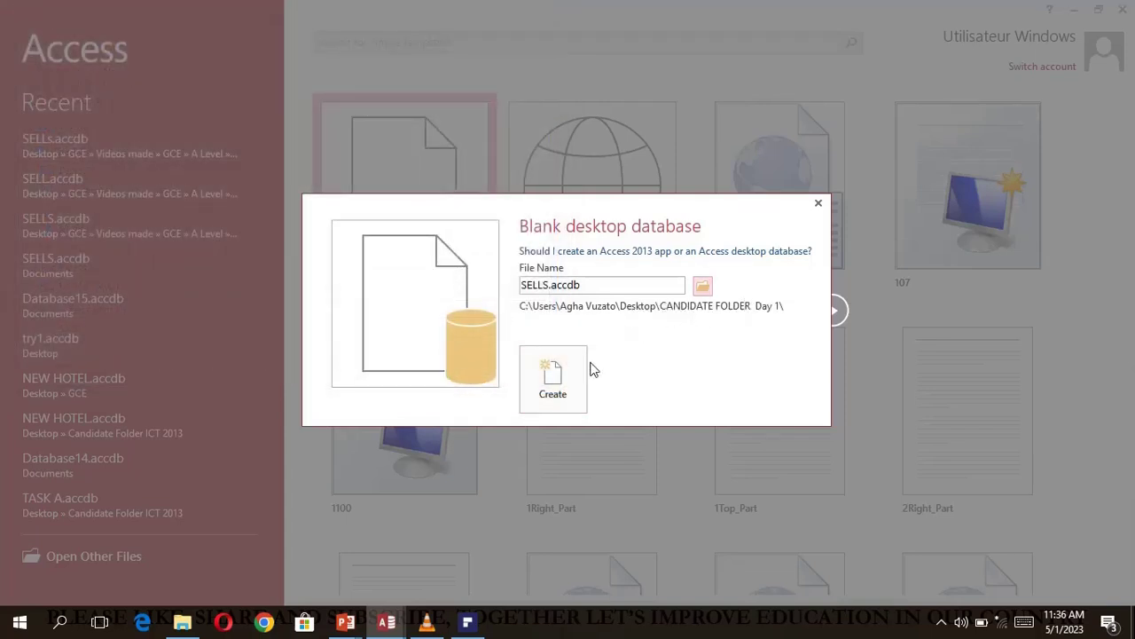
left_click(552, 383)
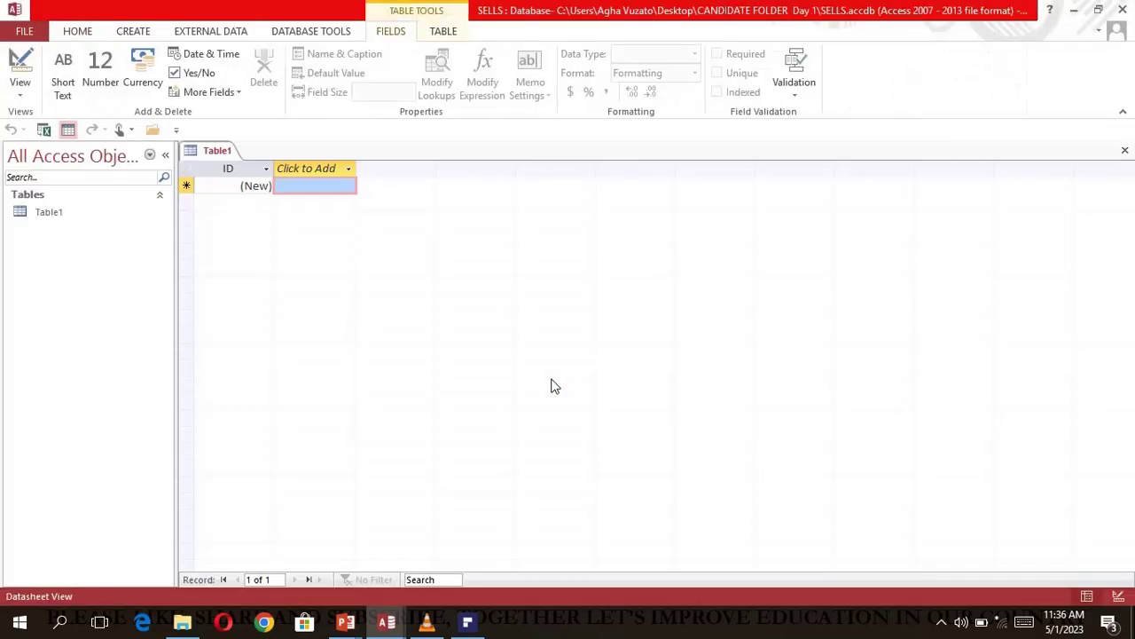
- Close the empty starter table and open a new query in SQL view with its default text cleared
left_click(1125, 150)
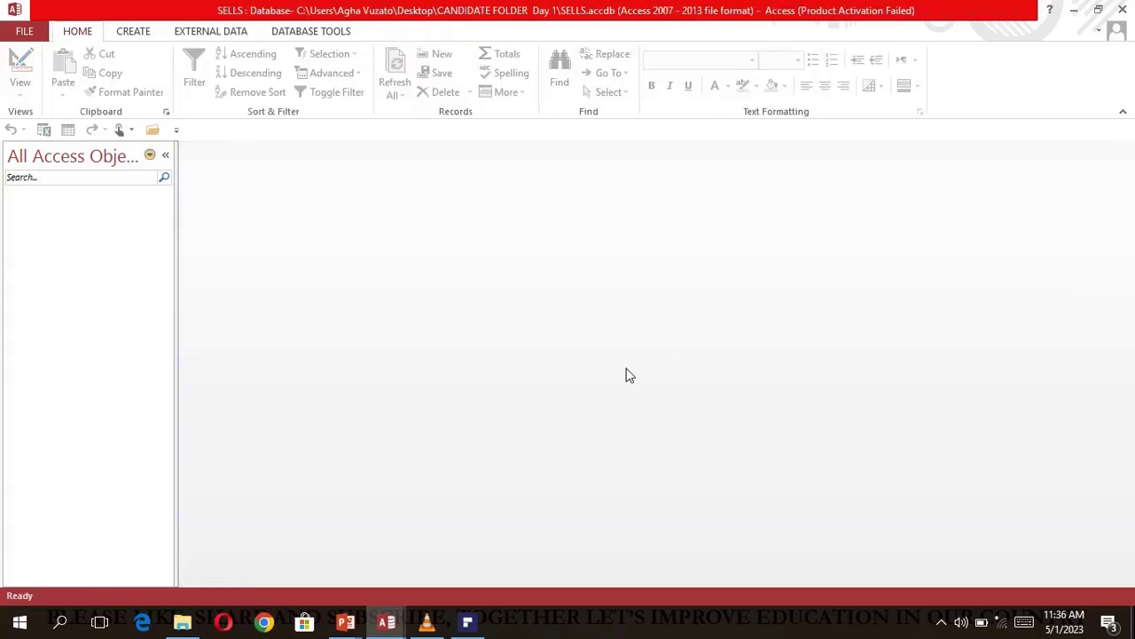
left_click(144, 42)
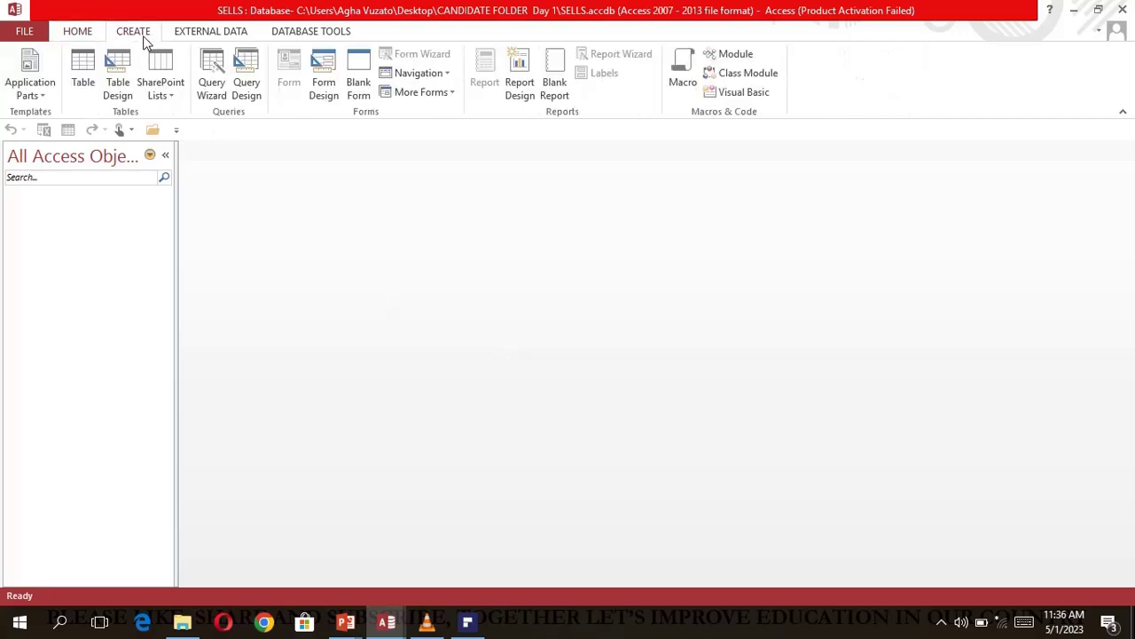
left_click(246, 82)
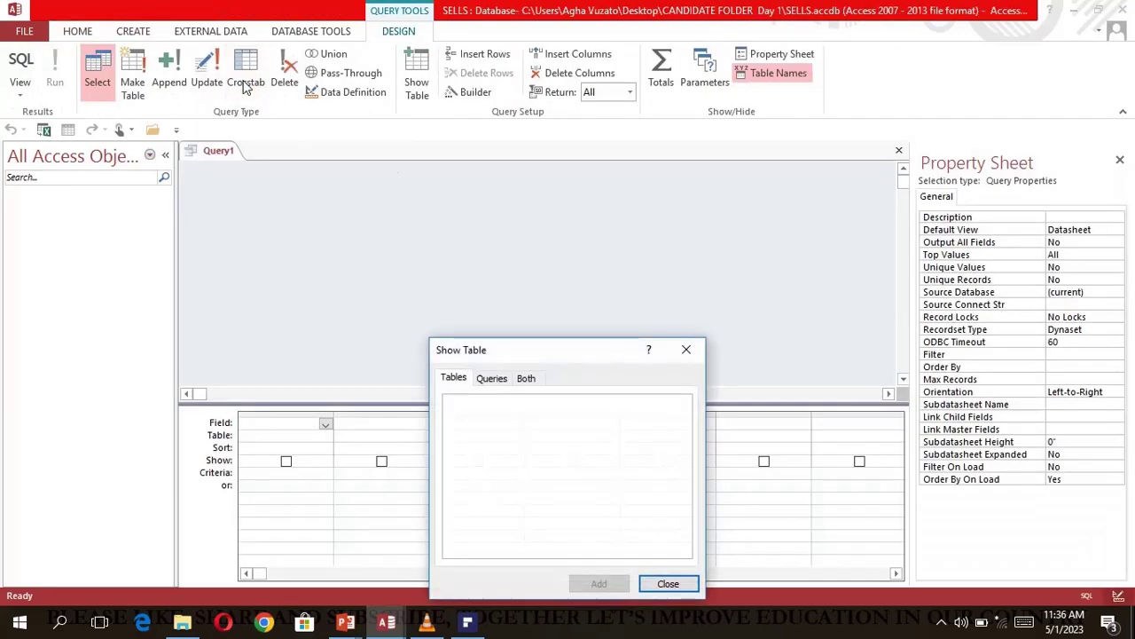
left_click(688, 352)
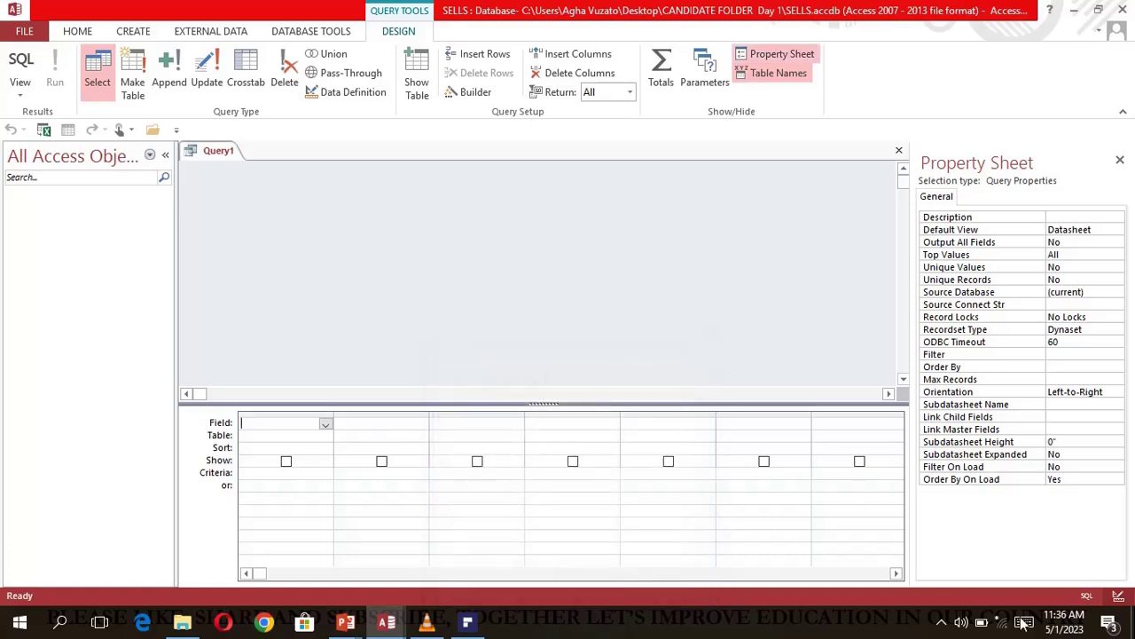
left_click(1084, 597)
key("Delete")
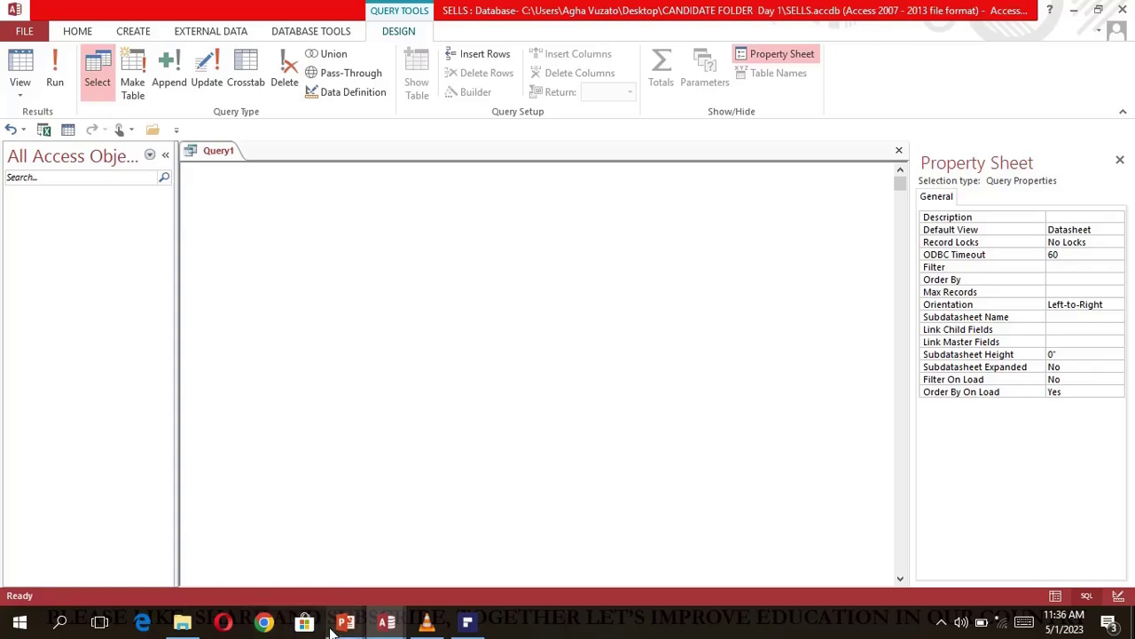
- Switch to the AL2022.pptx editing window in PowerPoint and go to slide 6 with the Furniture table statement
key("super")
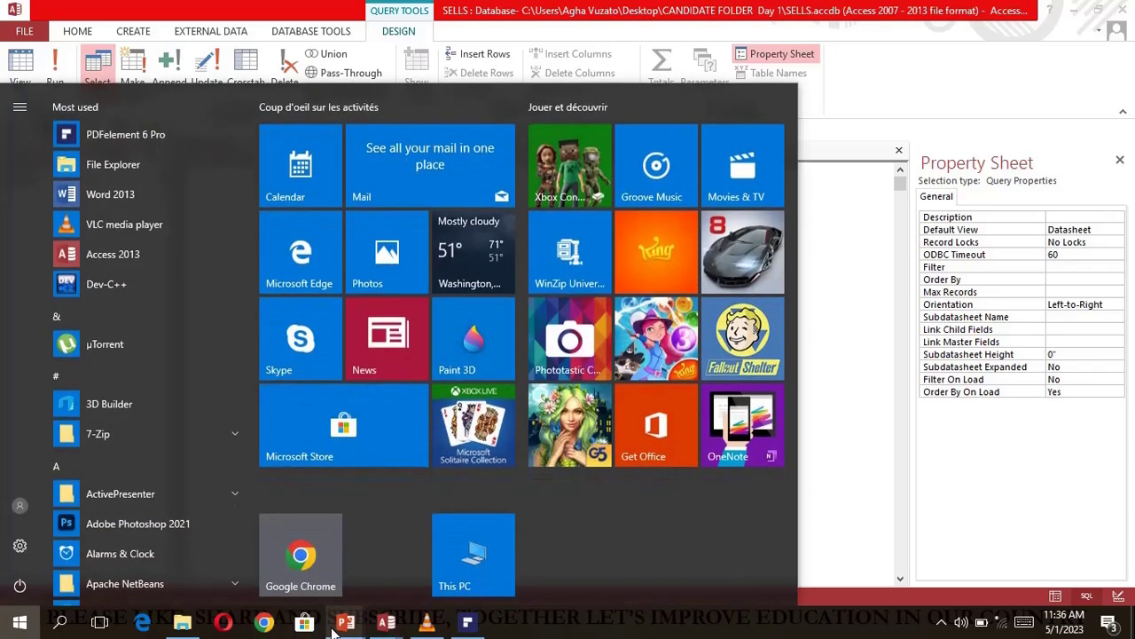
key("super+Tab")
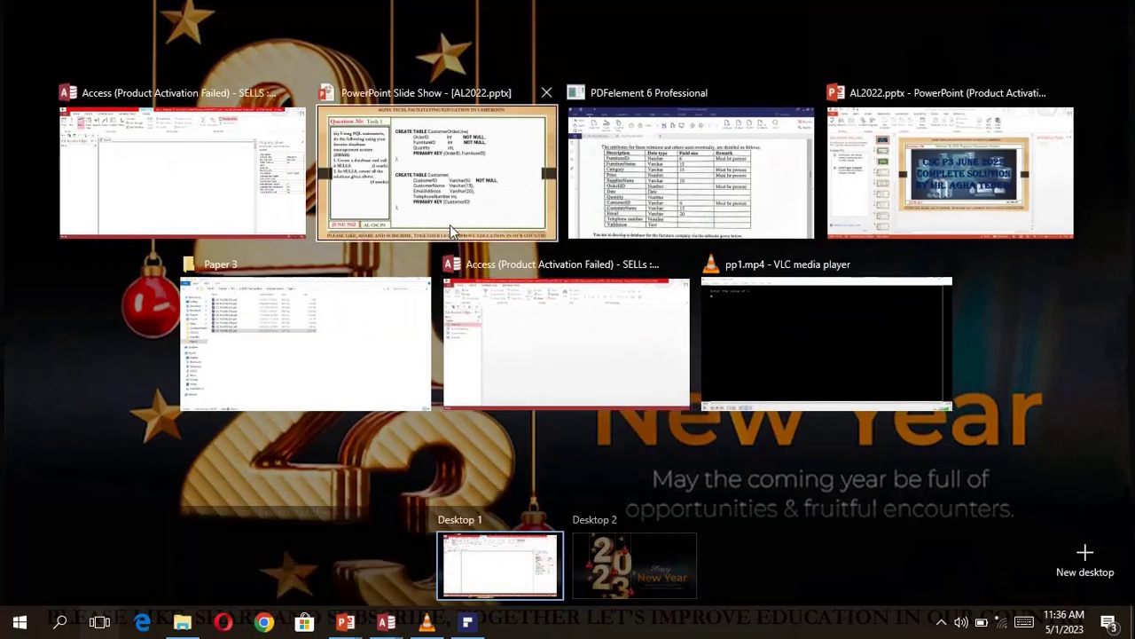
left_click(844, 193)
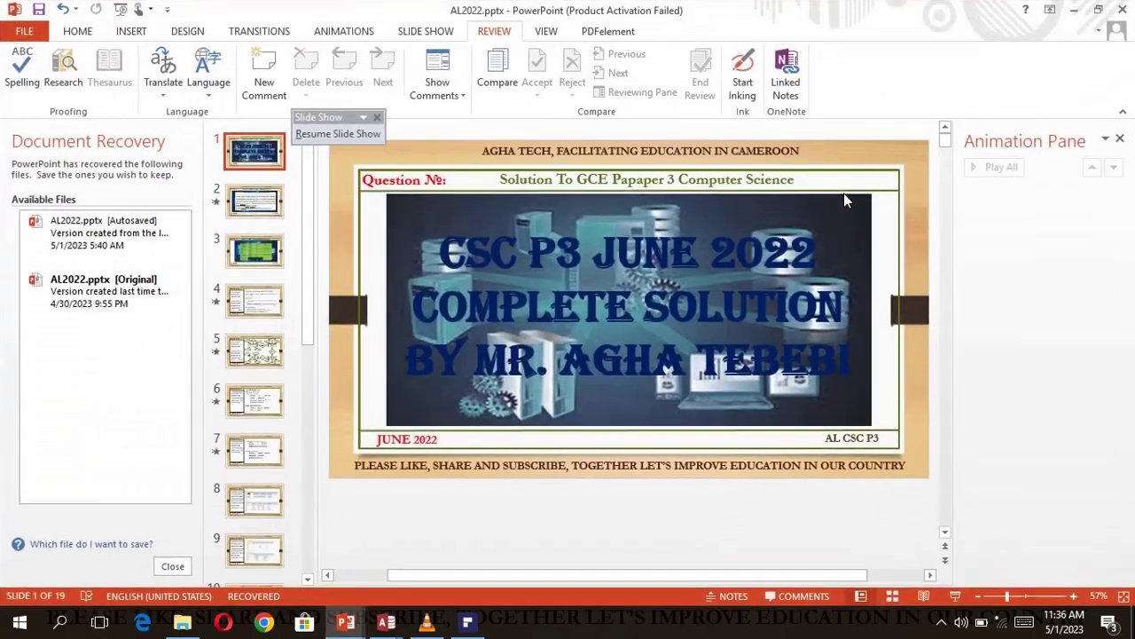
key("Down")
key("Down")
key("Down")
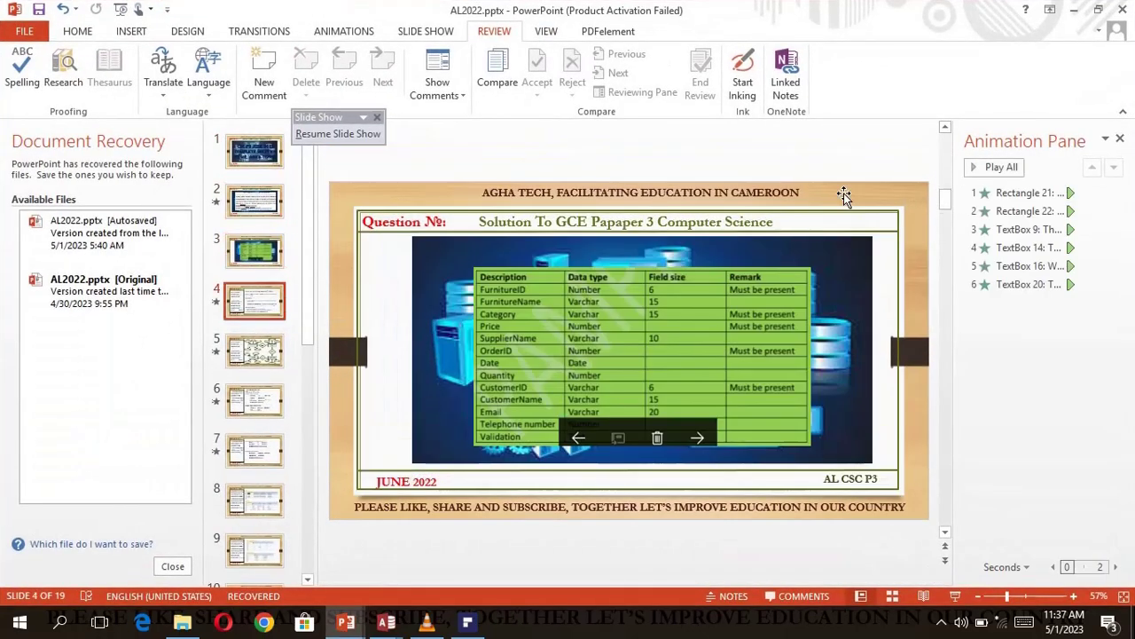
key("Up")
key("Down")
key("Down")
key("Down")
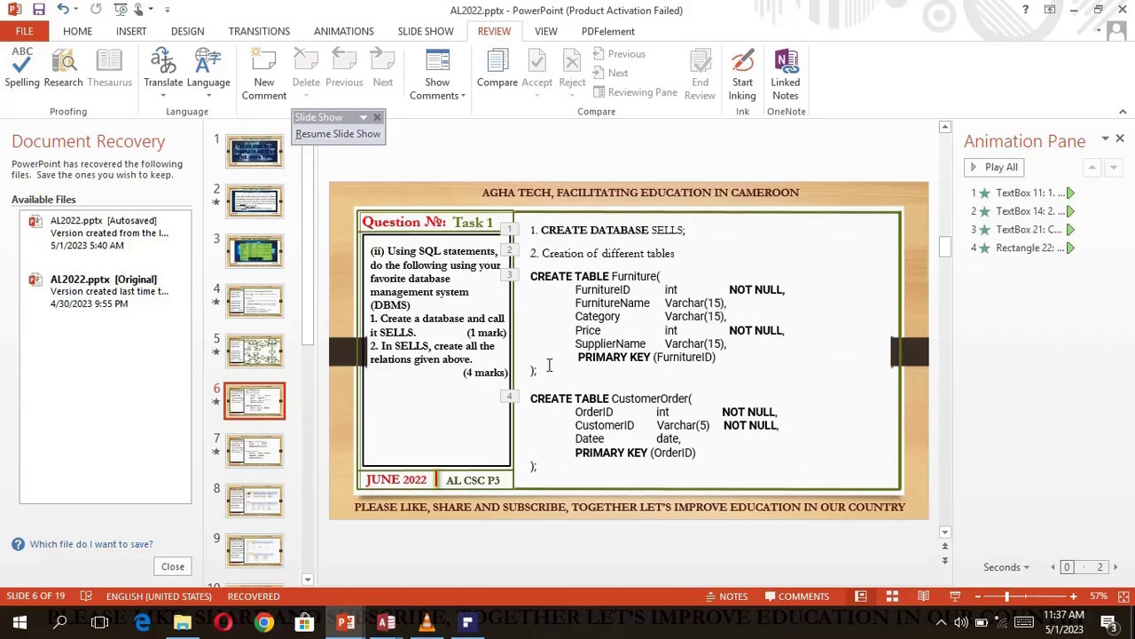
- Copy the full CREATE TABLE Furniture statement from the slide into the blank SQL query in Access
mouse_move(537, 370)
left_mouse_down()
mouse_move(540, 318)
mouse_move(656, 278)
mouse_move(535, 286)
mouse_move(532, 273)
left_mouse_up()
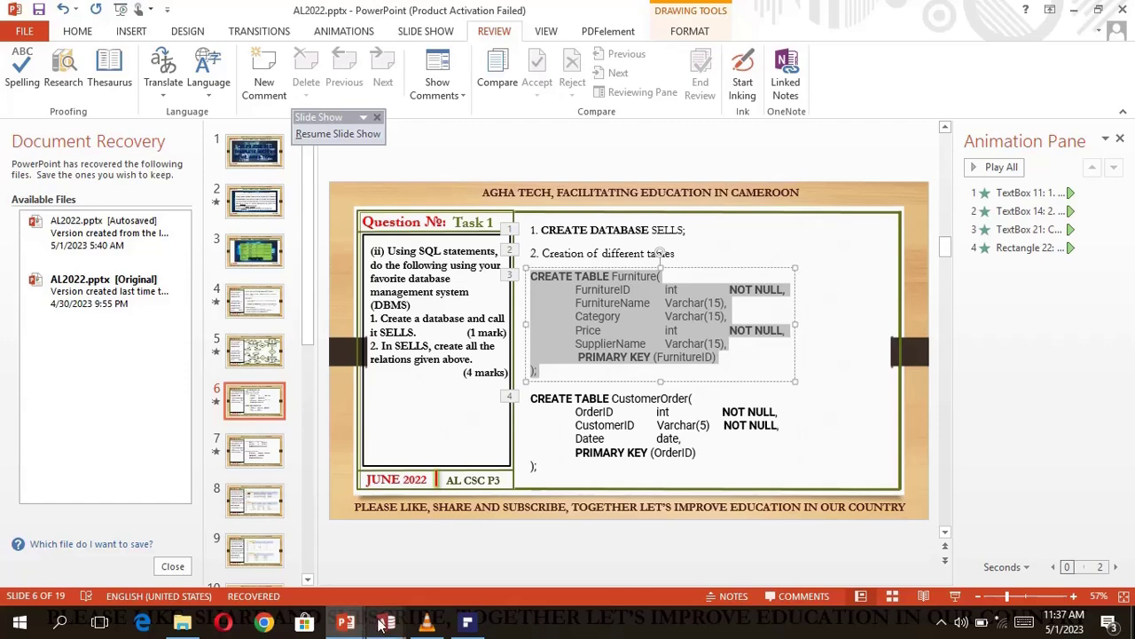
mouse_move(381, 624)
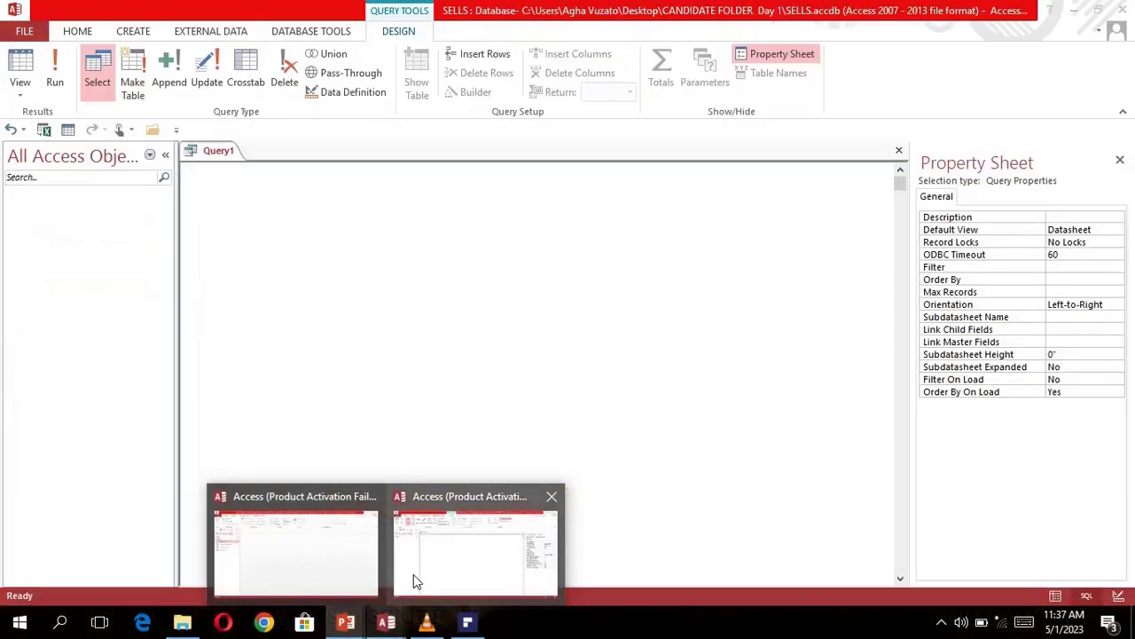
left_click(413, 574)
type("CREATE TABLE Furniture( FurnitureIDint\tNOT NULL, FurnitureNameVarchar(15), CategoryVarchar(15), Priceint\tNOT NULL, SupplierNameVarchar(15),  PRIMARY KEY (FurnitureID) );")
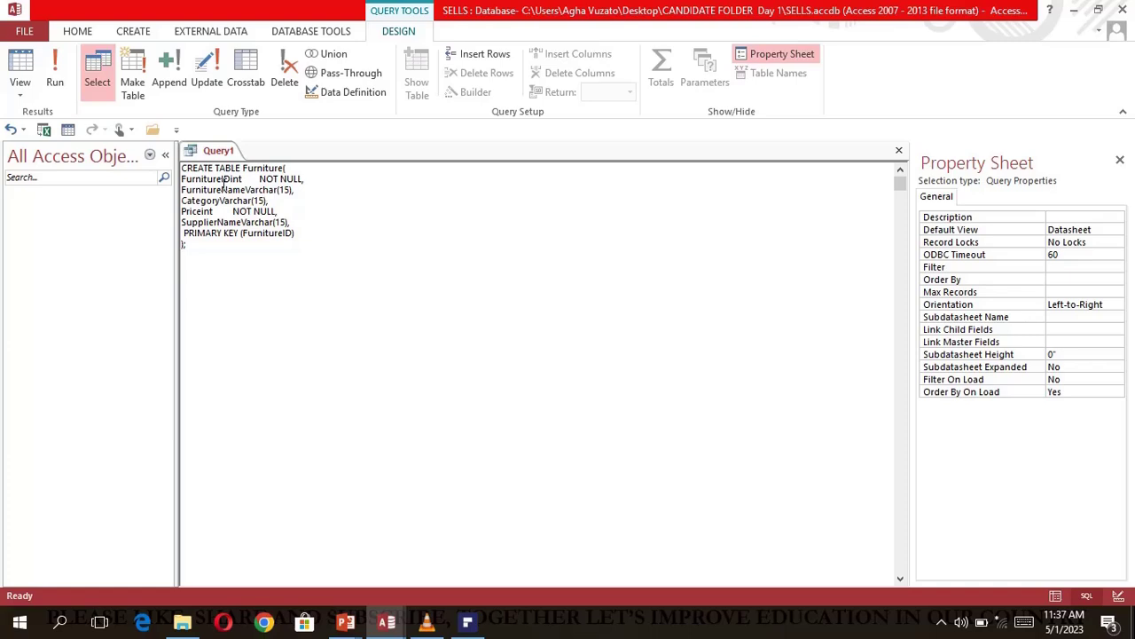
- Separate each field name from its data type with a space in the Furniture statement, from FurnitureID through SupplierName
left_click(230, 181)
left_click(247, 190)
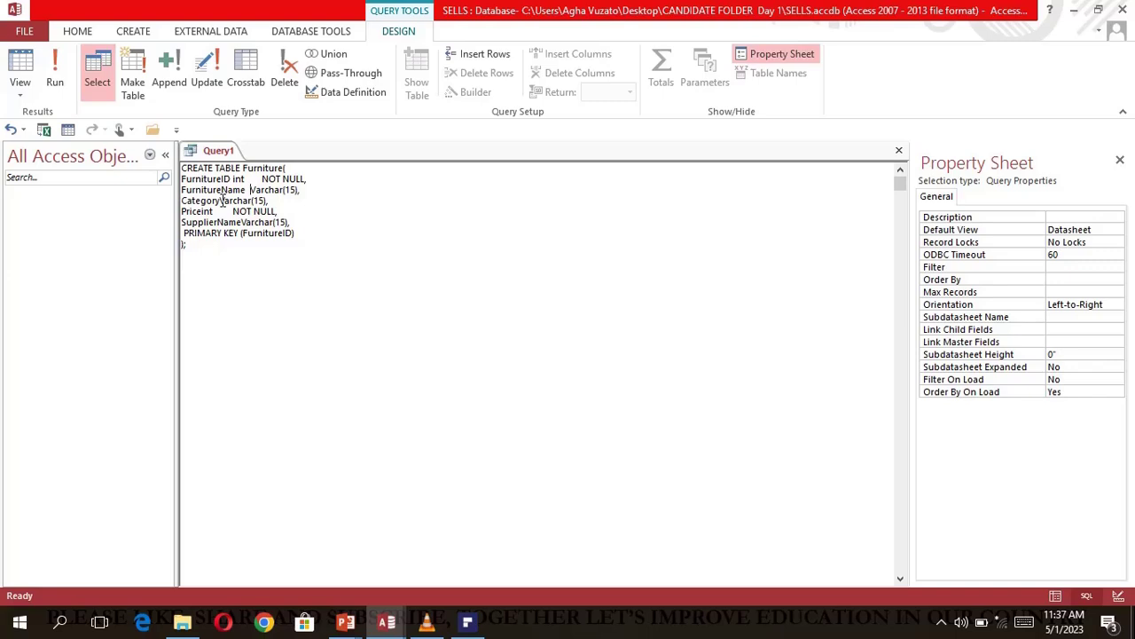
left_click(220, 200)
left_click(203, 211)
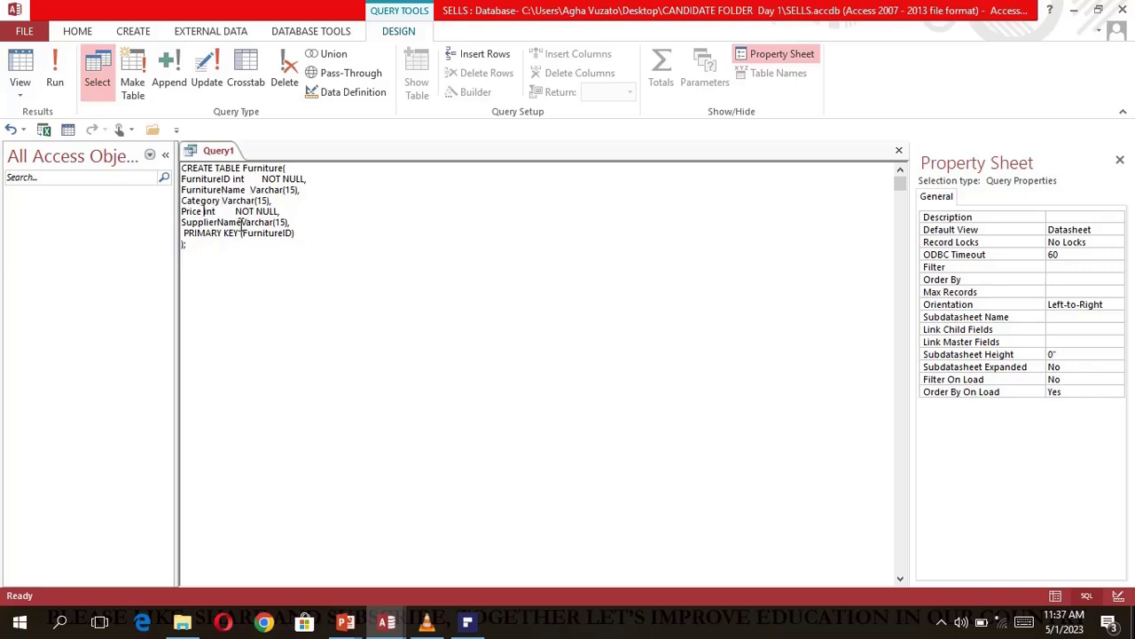
left_click(240, 221)
- Retype the key clause as PRIMARY KEY (FurnitureID) without the leading space and run the query to create the Furniture table
key("BackSpace")
key("BackSpace")
key("BackSpace")
key("BackSpace")
key("BackSpace")
key("BackSpace")
key("BackSpace")
key("BackSpace")
key("BackSpace")
key("BackSpace")
key("BackSpace")
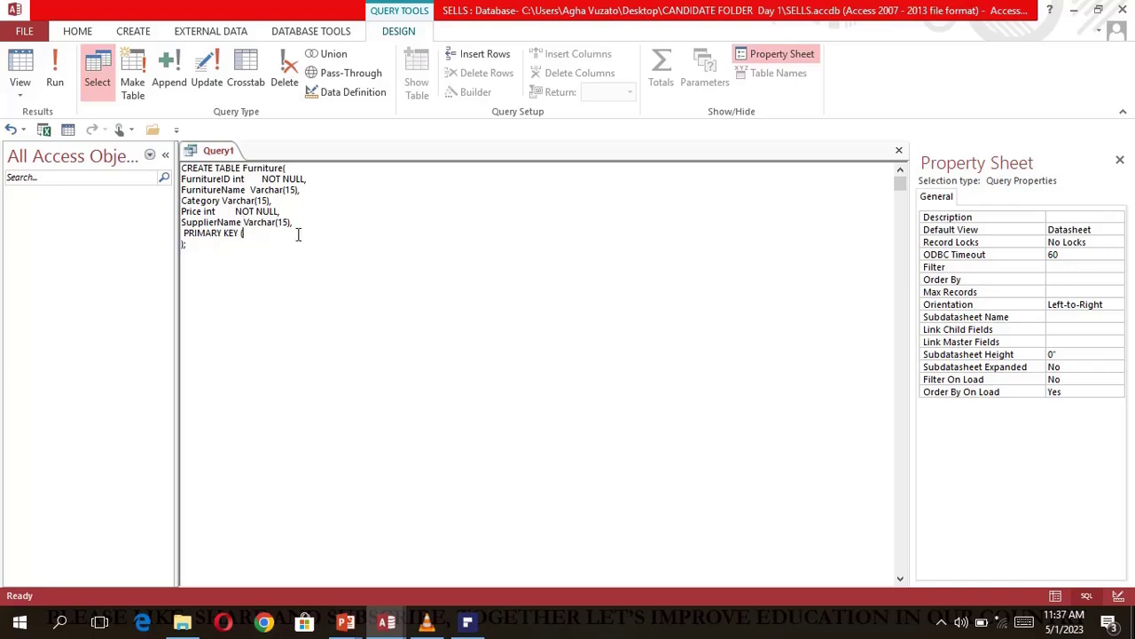
key("BackSpace")
key("BackSpace")
key("BackSpace")
key("BackSpace")
key("BackSpace")
key("BackSpace")
key("BackSpace")
key("BackSpace")
key("BackSpace")
key("BackSpace")
key("BackSpace")
key("BackSpace")
key("BackSpace")
type("PRI")
key("BackSpace")
key("BackSpace")
key("BackSpace")
key("BackSpace")
type("PRIMARY KEY")
type("(Furniture")
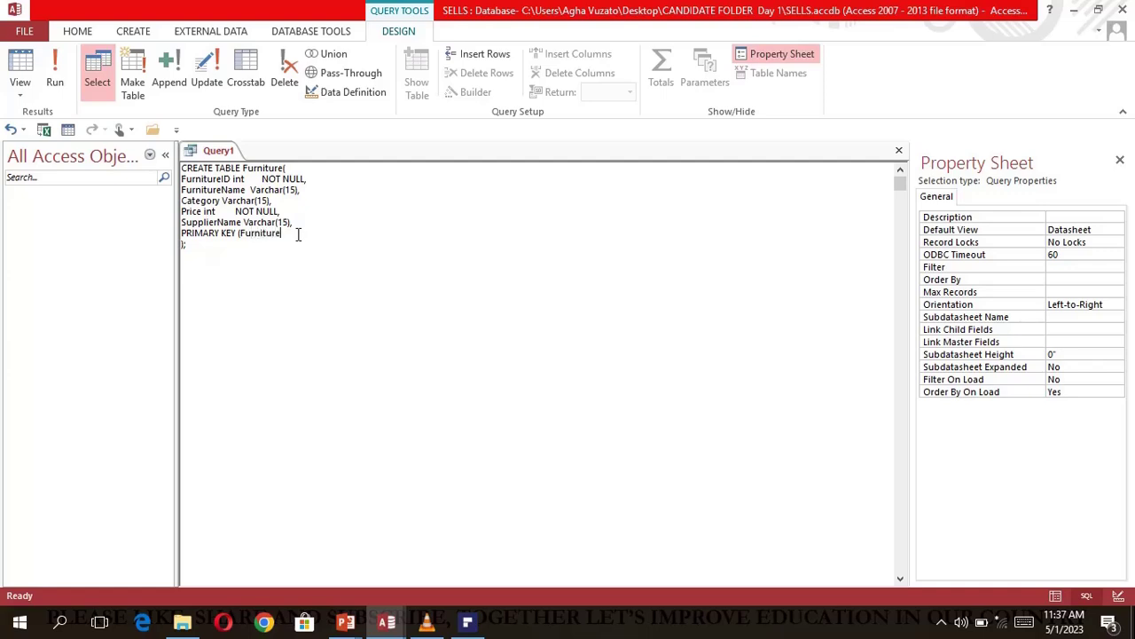
type("ID")
left_click(57, 78)
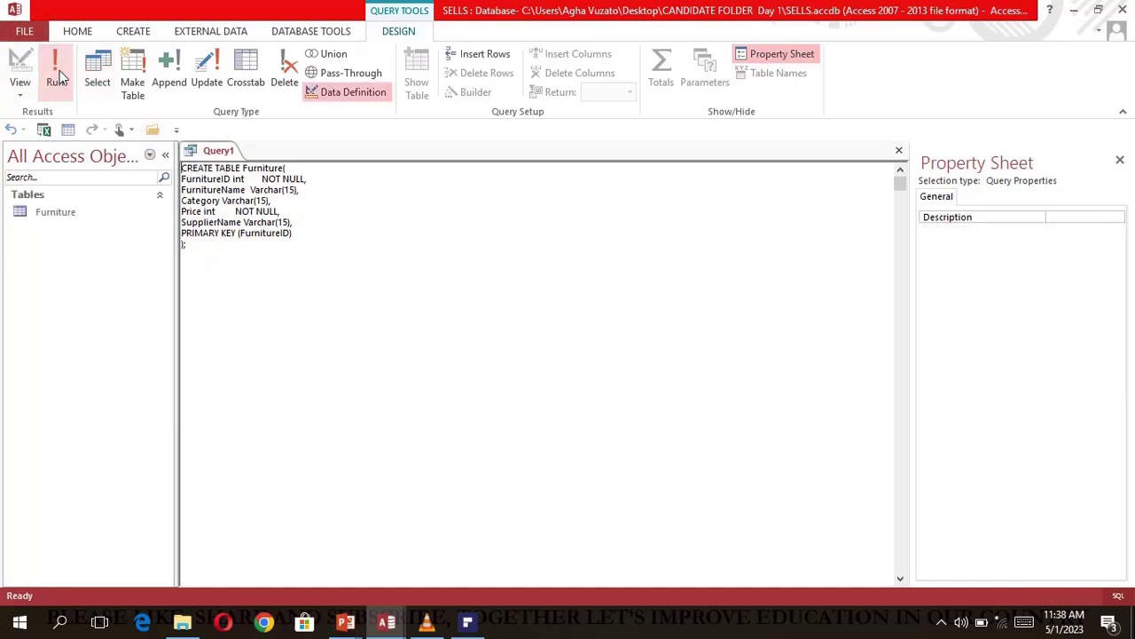
- Open the Furniture table in Design view, review the properties of its Category, SupplierName and Price fields, and close the table
double_click(55, 213)
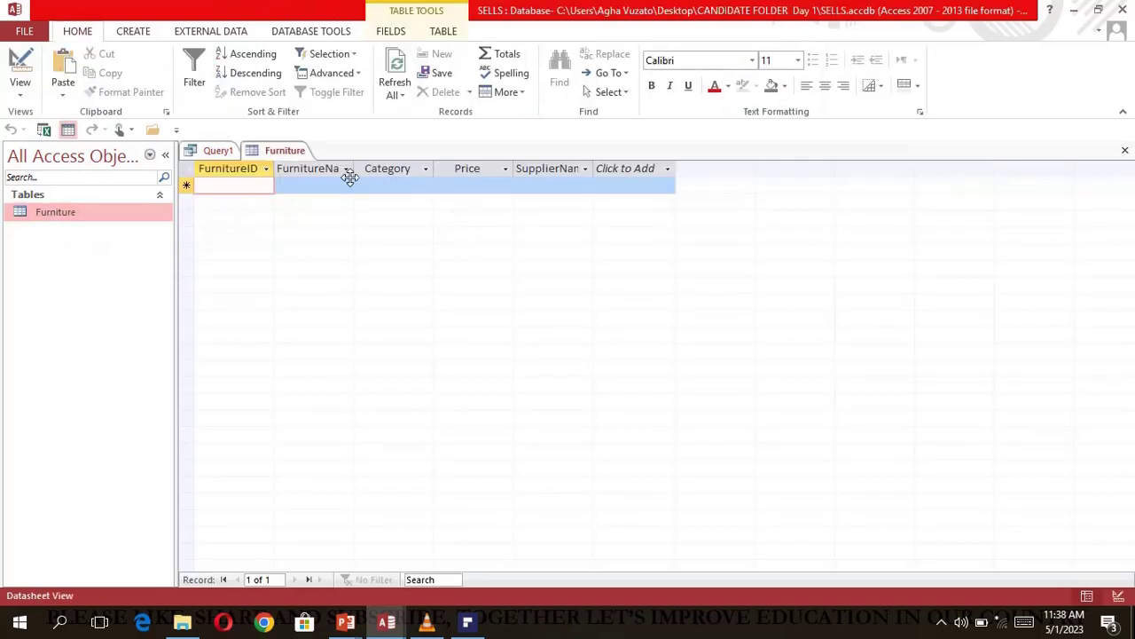
left_click(21, 73)
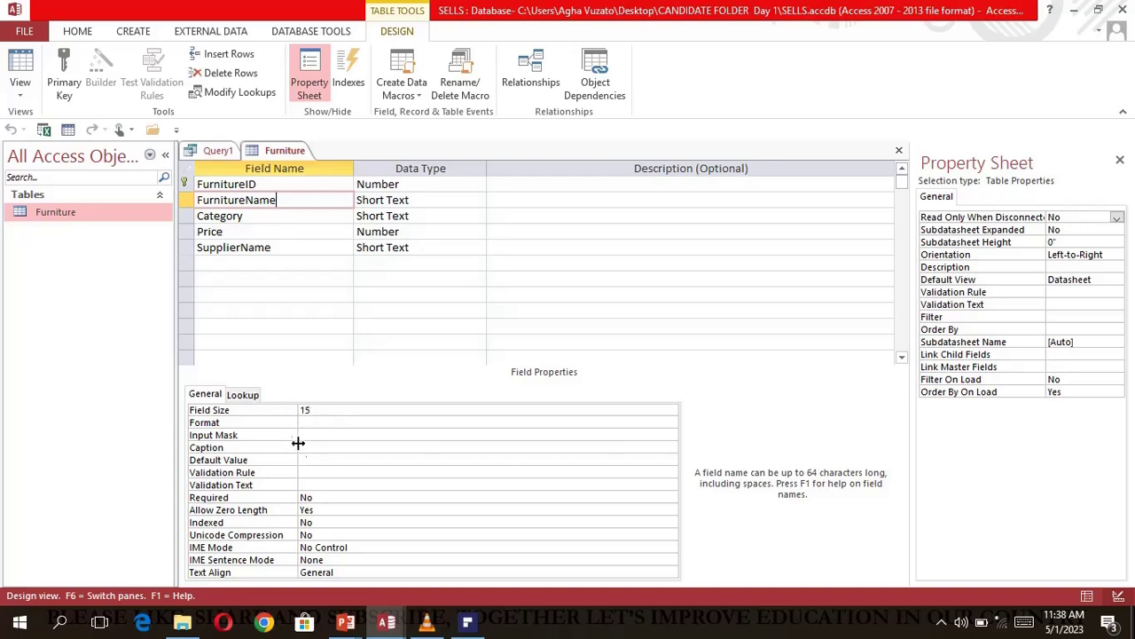
left_click(279, 218)
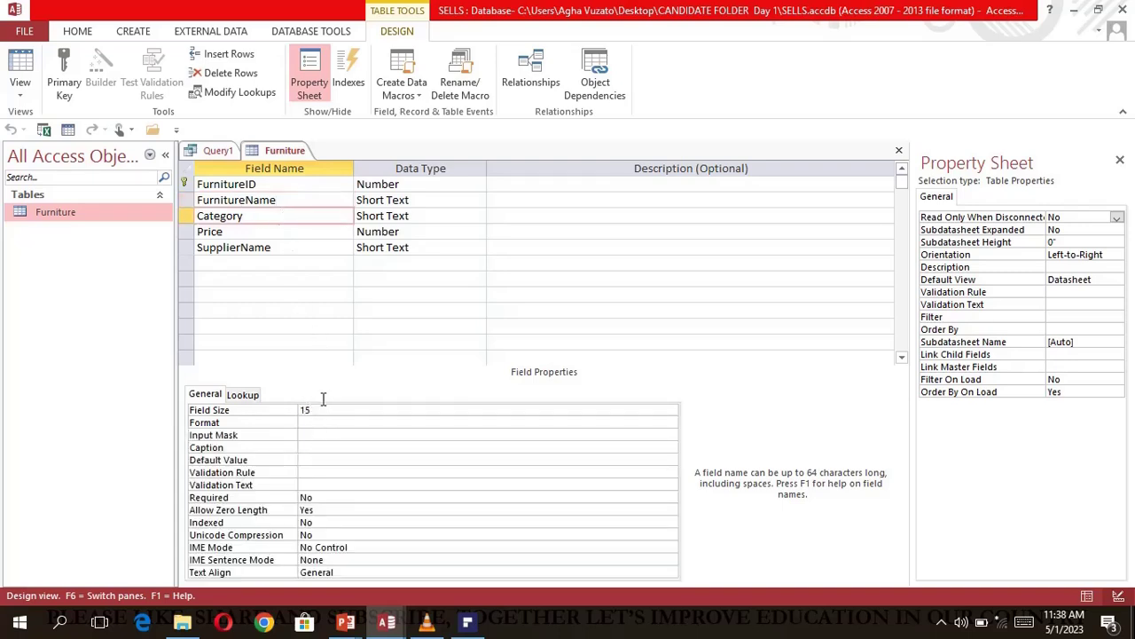
left_click(257, 246)
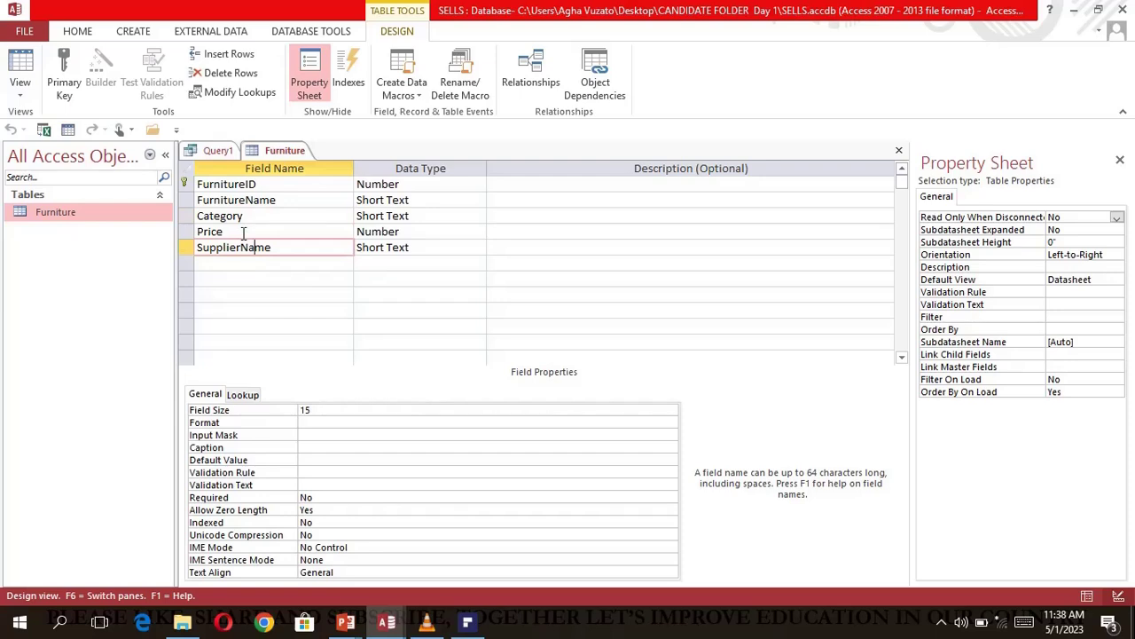
left_click(243, 232)
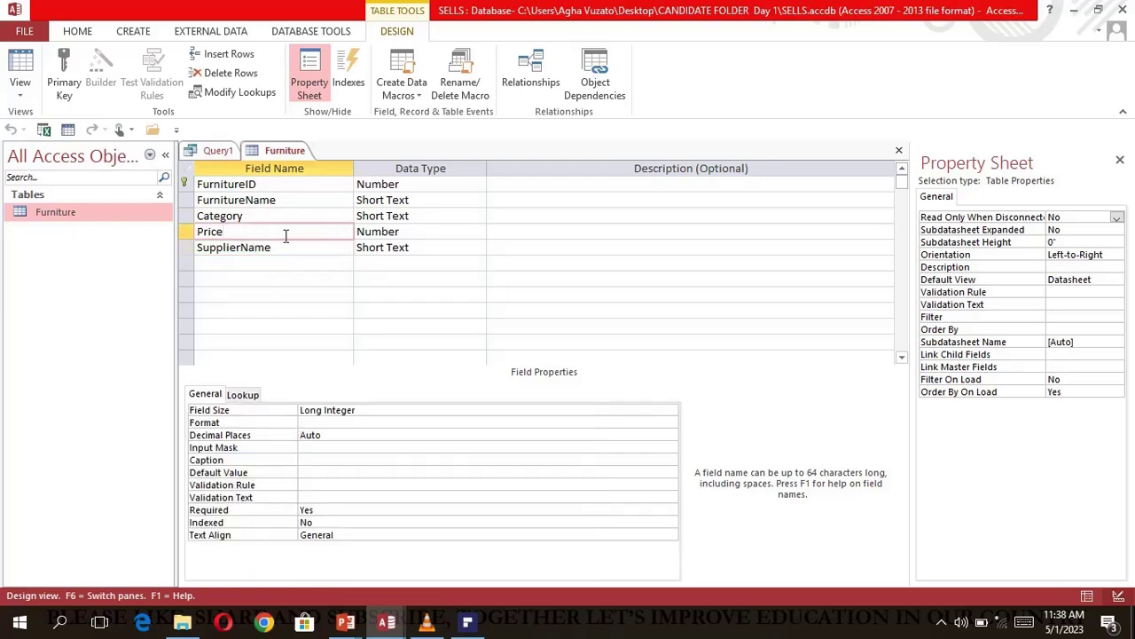
left_click(900, 151)
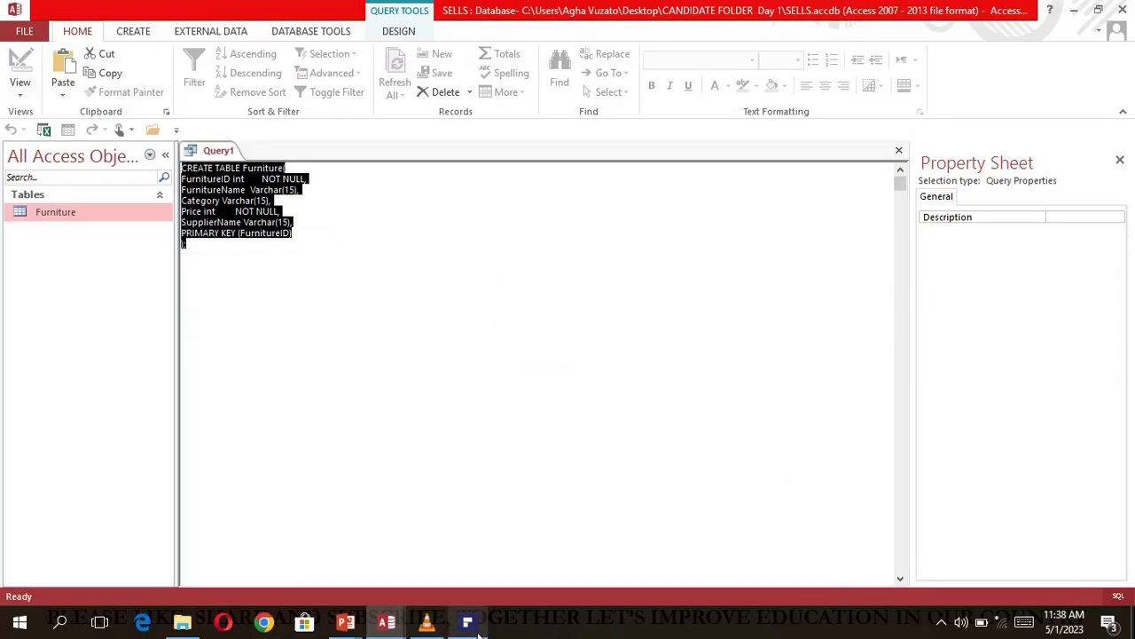
- Switch to the AL2022.pptx editing window in PowerPoint and copy the full CREATE TABLE CustomerOrder statement from slide 6
left_click(347, 623)
left_click(442, 568)
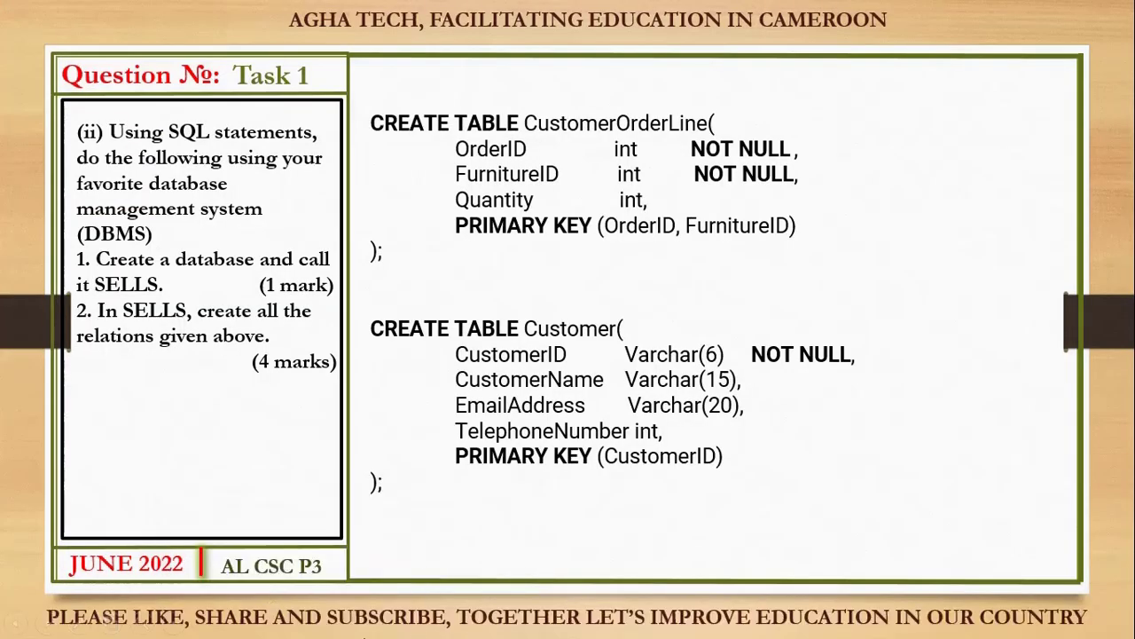
key("super+Tab")
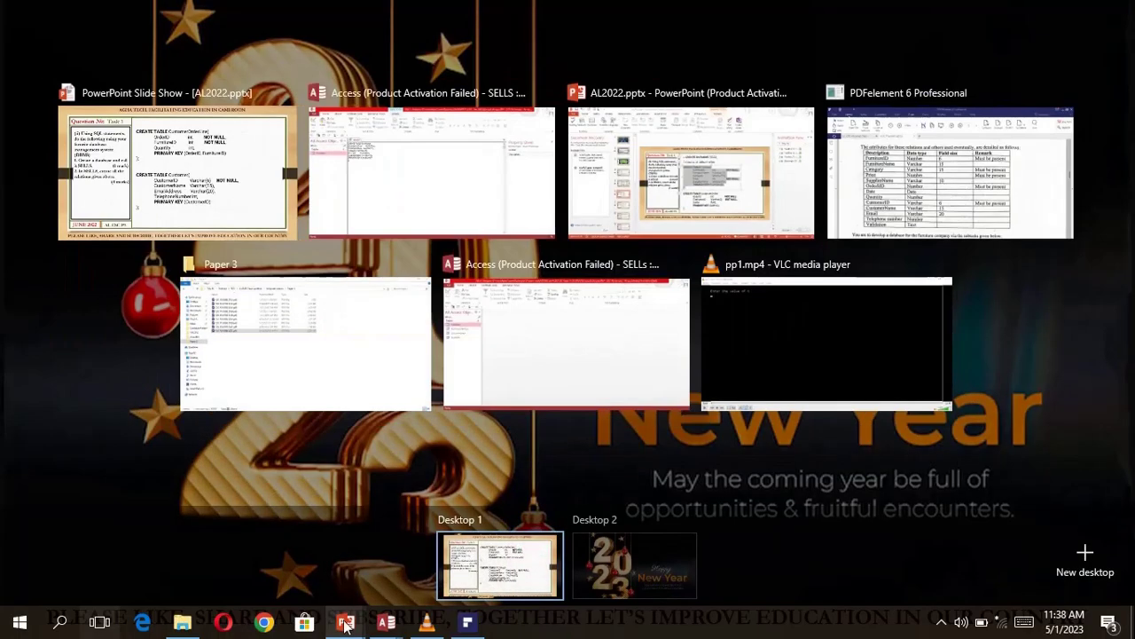
left_click(733, 207)
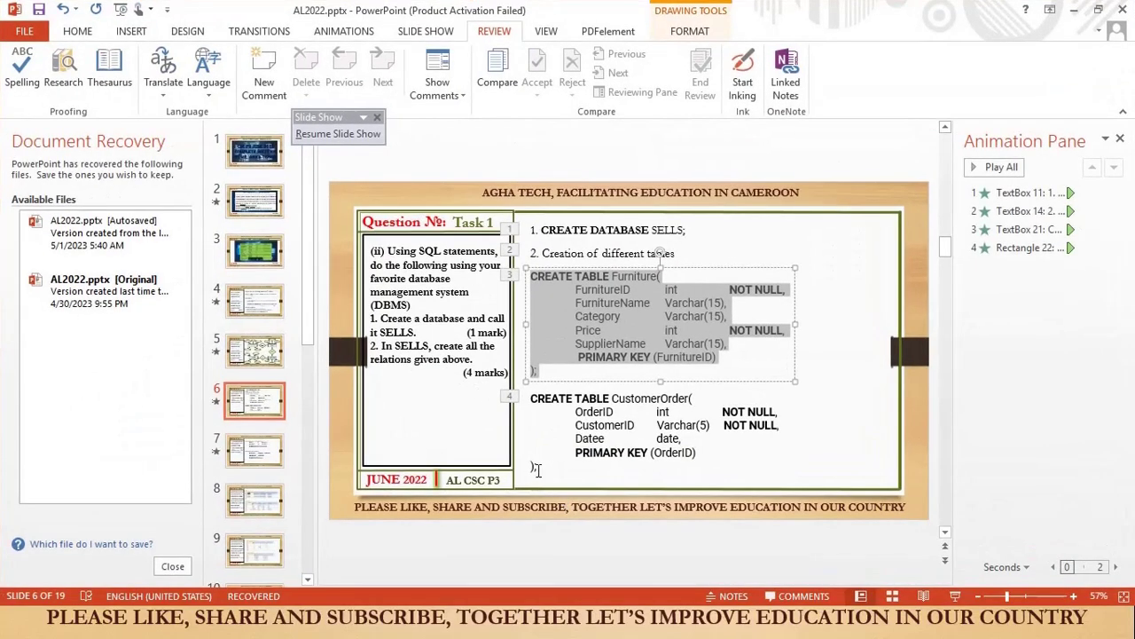
left_click_drag(536, 470, 529, 400)
key("ctrl+c")
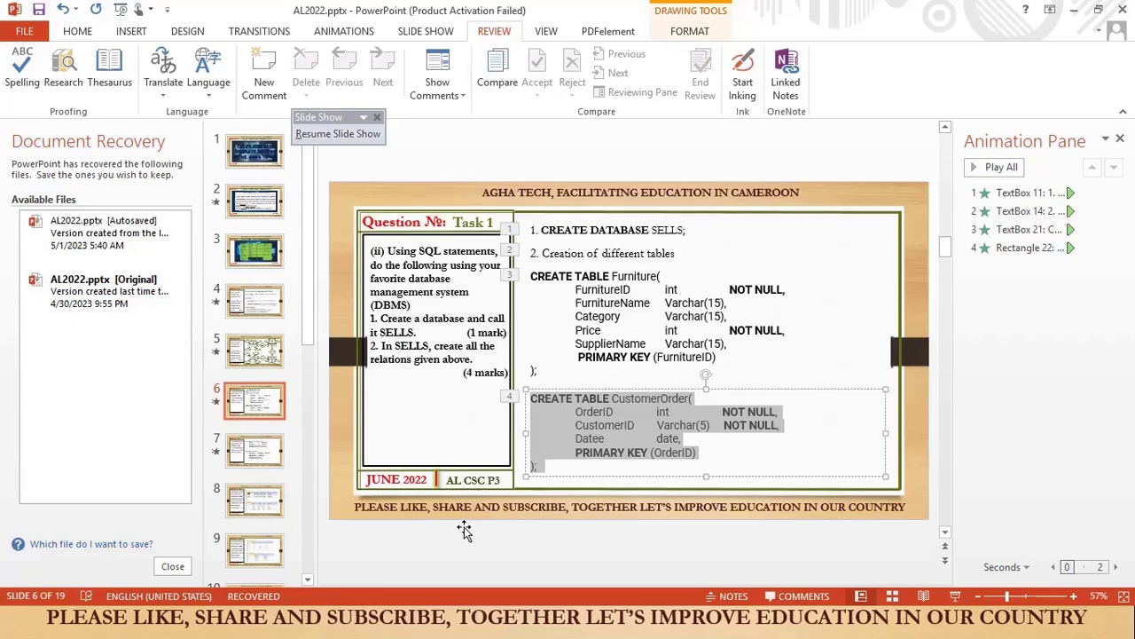
- Switch back to the SELLS database in Access and replace the Furniture statement in the query with the copied CustomerOrder statement
key("super+Tab")
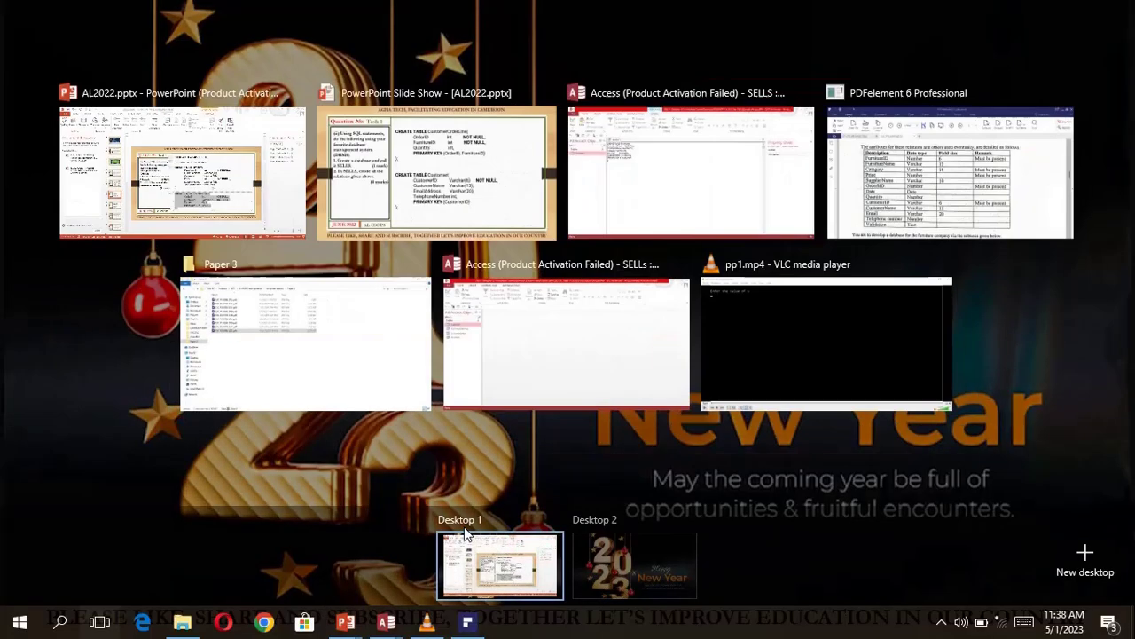
left_click(633, 213)
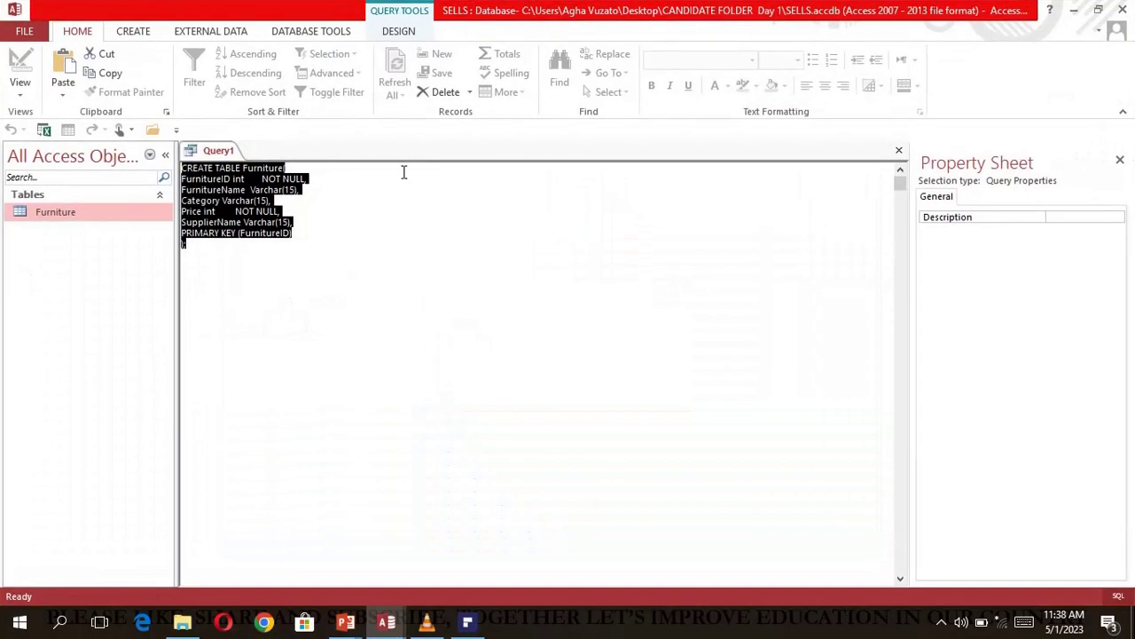
key("Delete")
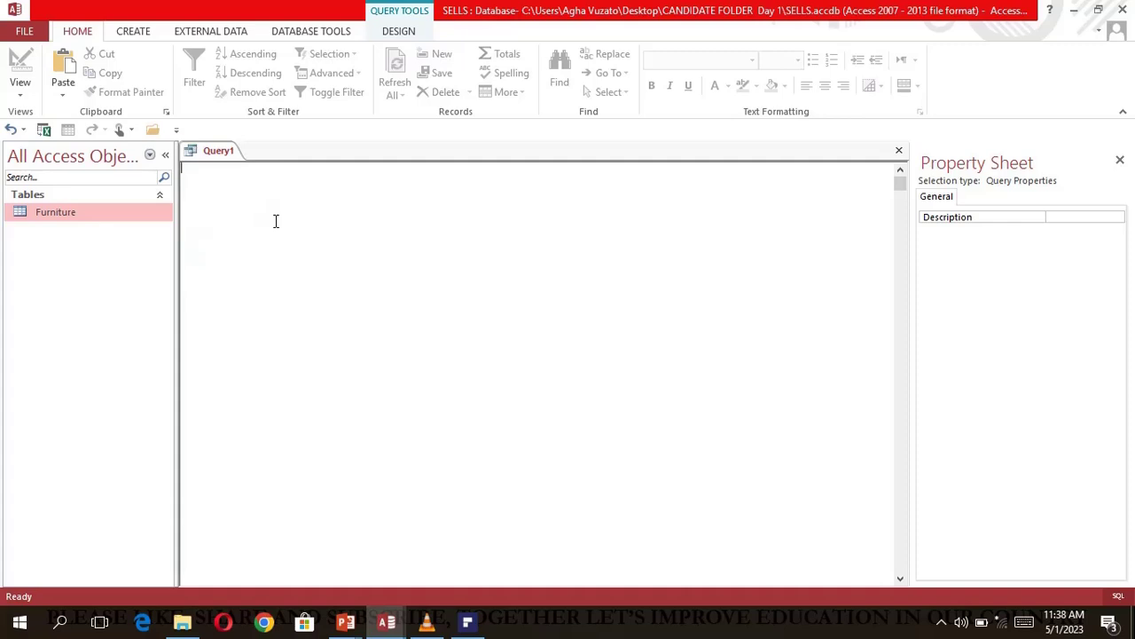
key("ctrl+v")
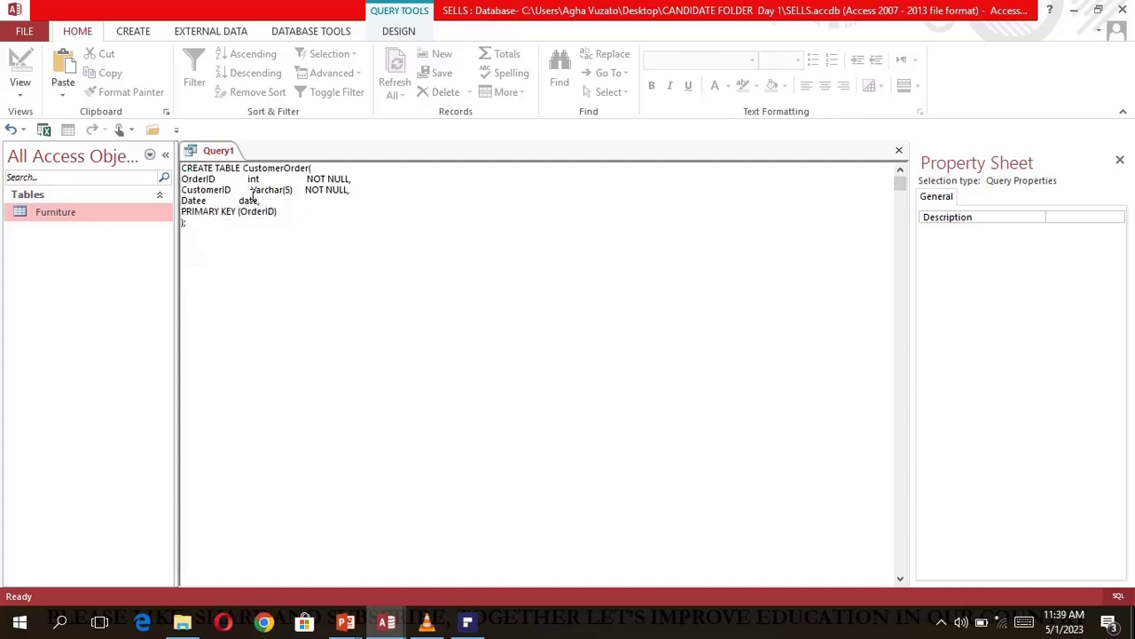
- Retype the key clause as PRIMARY KEY (OrderID) above the closing bracket and run the query to create the CustomerOrder table
left_click(282, 213)
key("Delete")
key("BackSpace")
key("BackSpace")
key("BackSpace")
key("BackSpace")
key("BackSpace")
key("BackSpace")
key("BackSpace")
key("BackSpace")
key("BackSpace")
key("BackSpace")
key("BackSpace")
key("BackSpace")
key("BackSpace")
key("BackSpace")
key("BackSpace")
key("BackSpace")
key("BackSpace")
key("BackSpace")
key("BackSpace")
key("BackSpace")
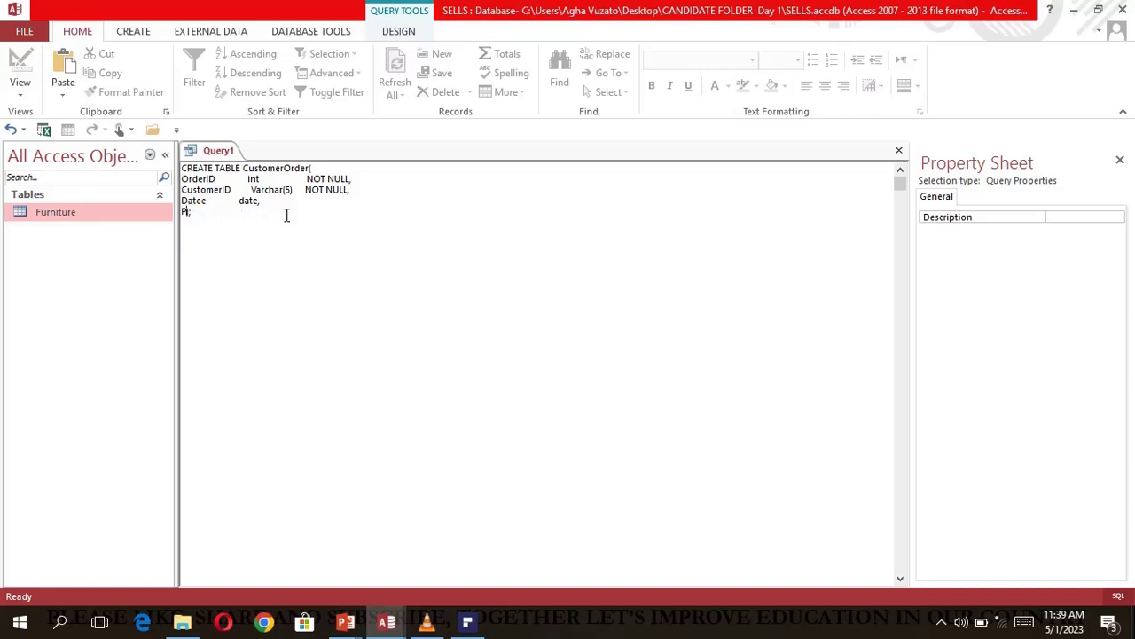
type("RIMARY KEY (OrderID")
key("Return")
key("BackSpace")
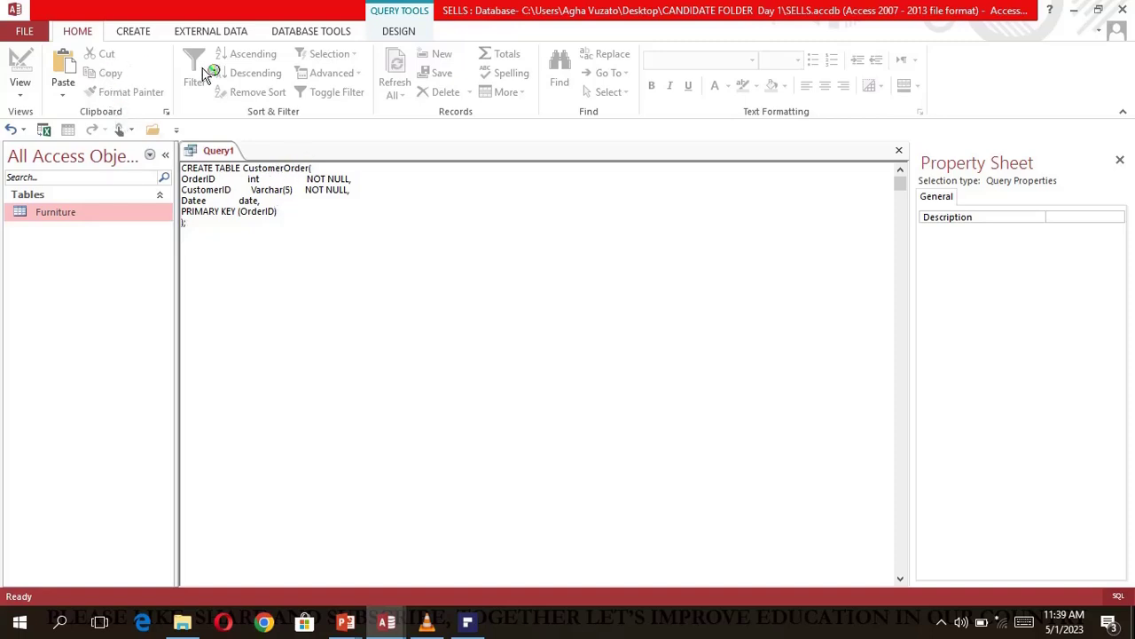
left_click(403, 34)
left_click(59, 62)
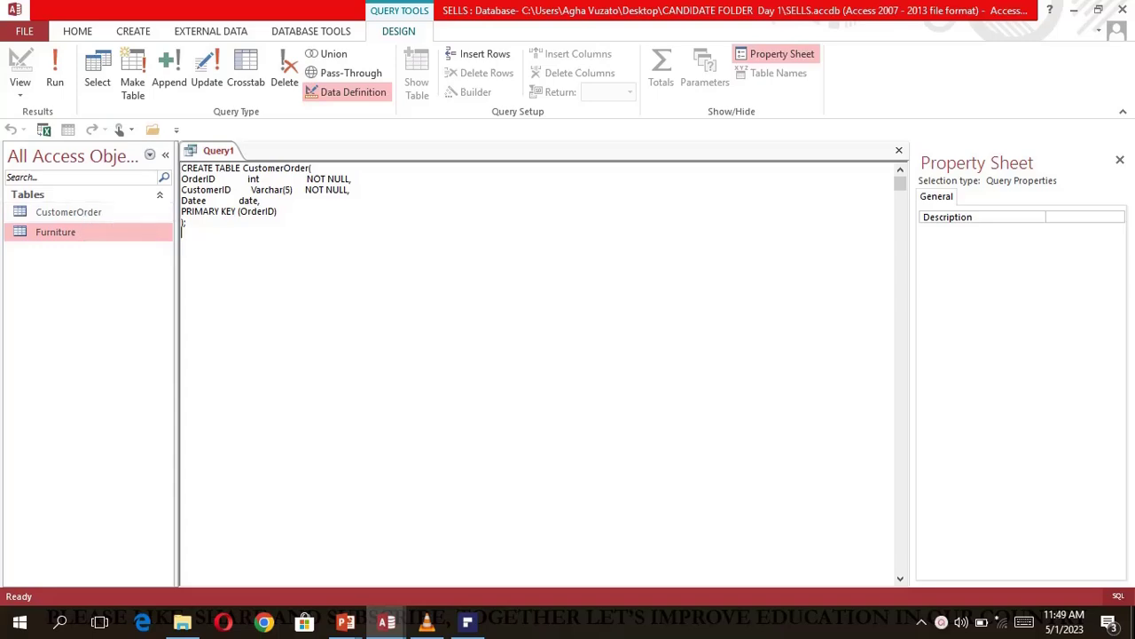
- Switch to the AL2022.pptx editing window in PowerPoint and copy the full CREATE TABLE CustomerOrderLine statement from slide 7
key("super+Tab")
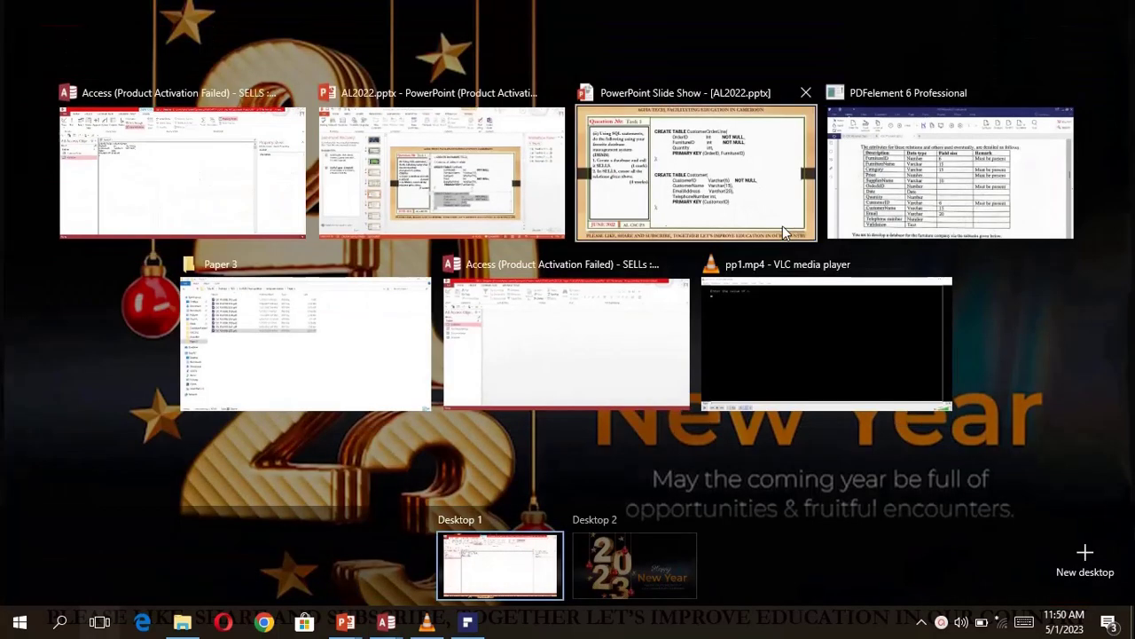
left_click(484, 178)
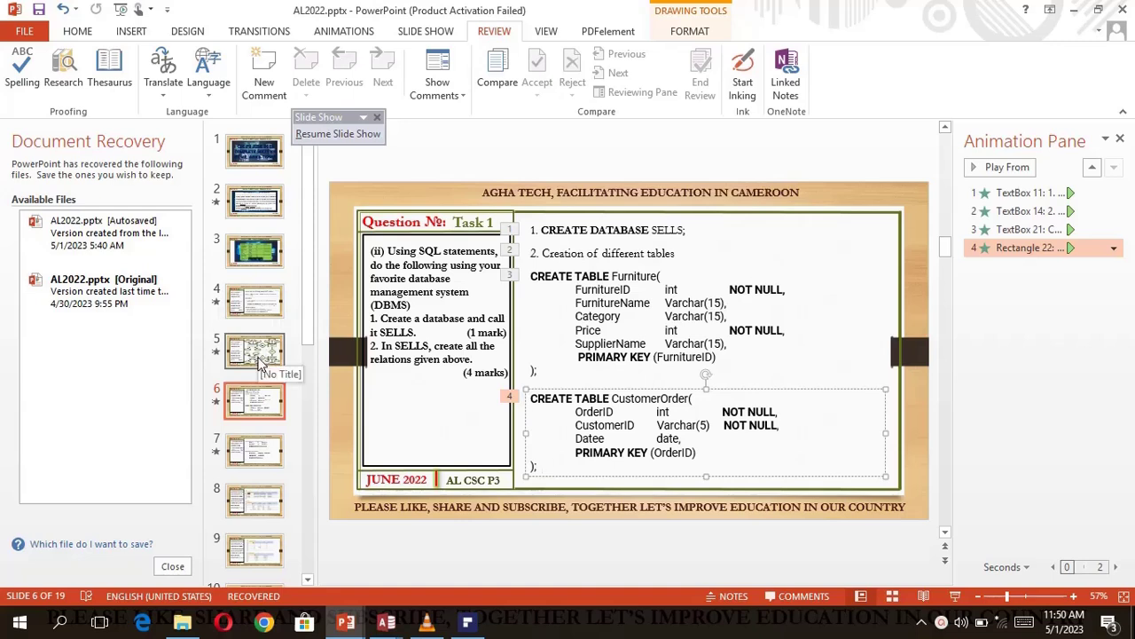
left_click(251, 448)
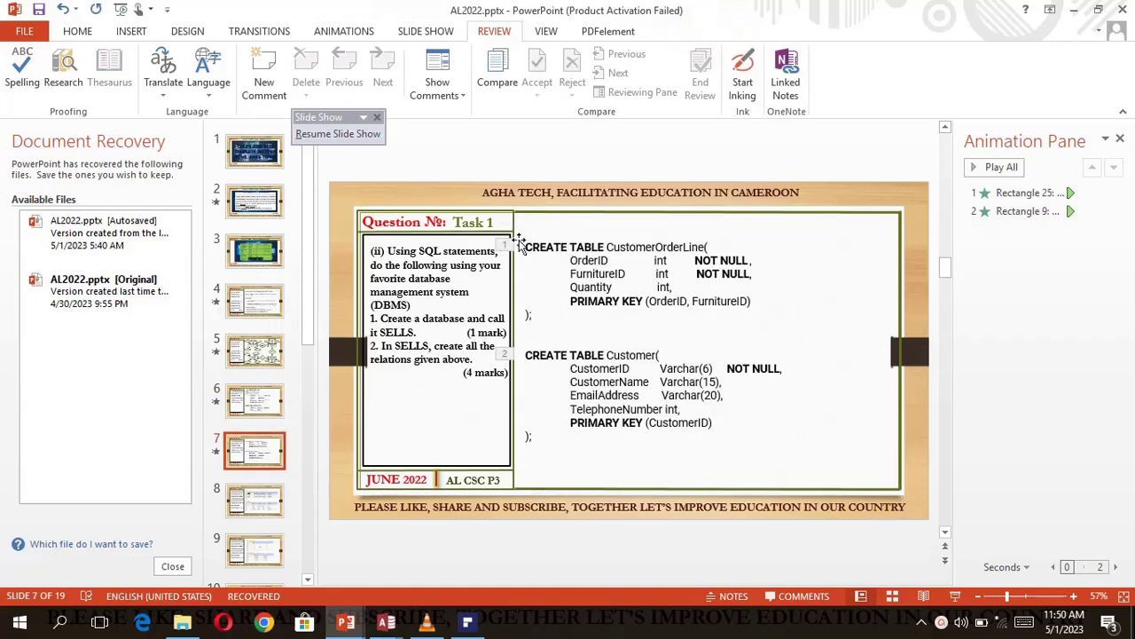
left_click(541, 263)
left_click_drag(525, 246, 547, 316)
key("ctrl+c")
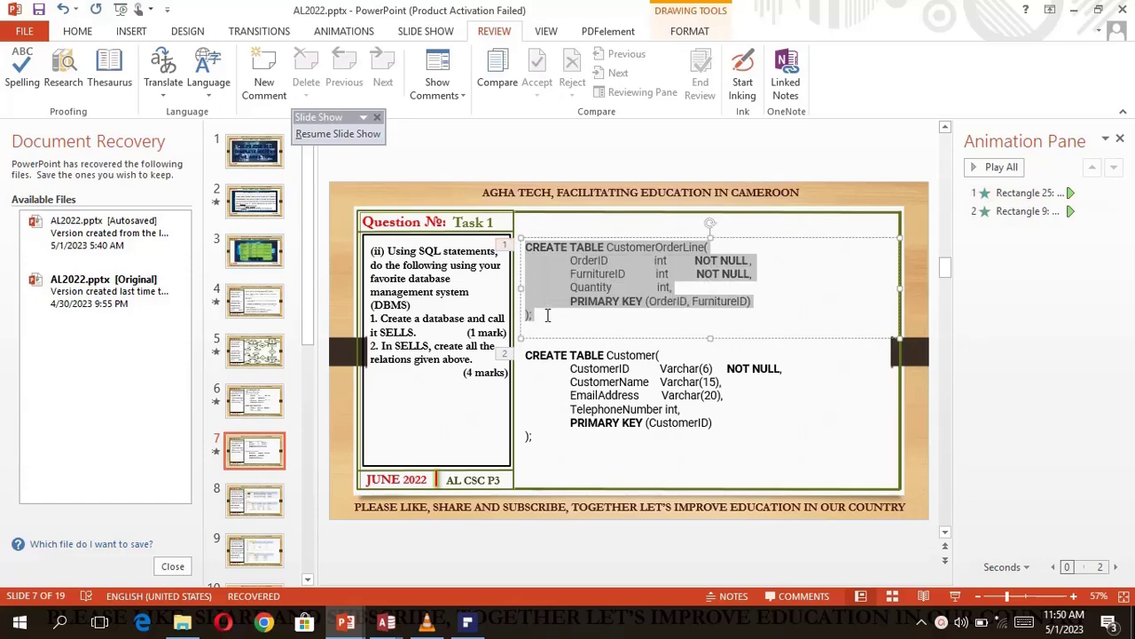
- Back in the SELLS database in Access, replace the query text with the copied CustomerOrderLine statement and try to run it
key("super+Tab")
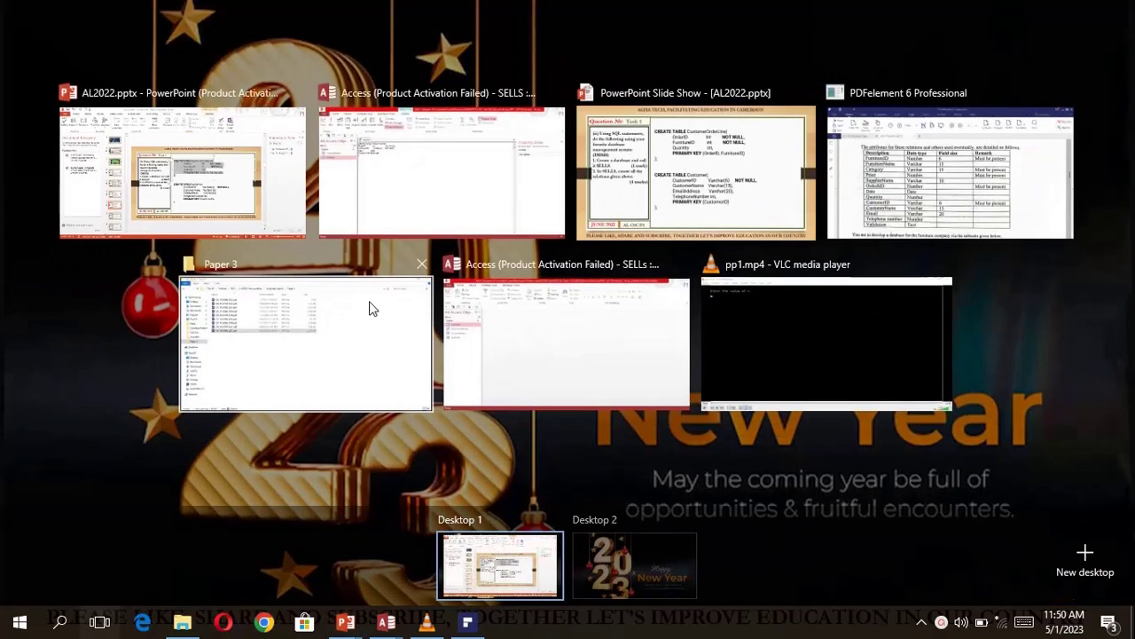
left_click(435, 196)
left_click_drag(254, 234, 171, 170)
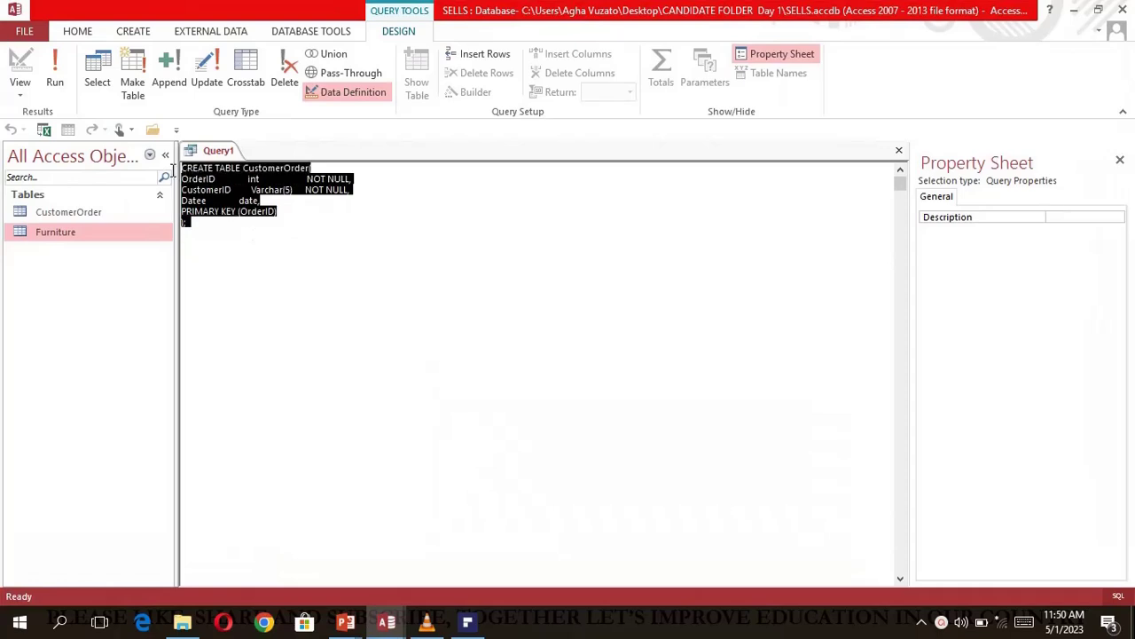
key("ctrl+v")
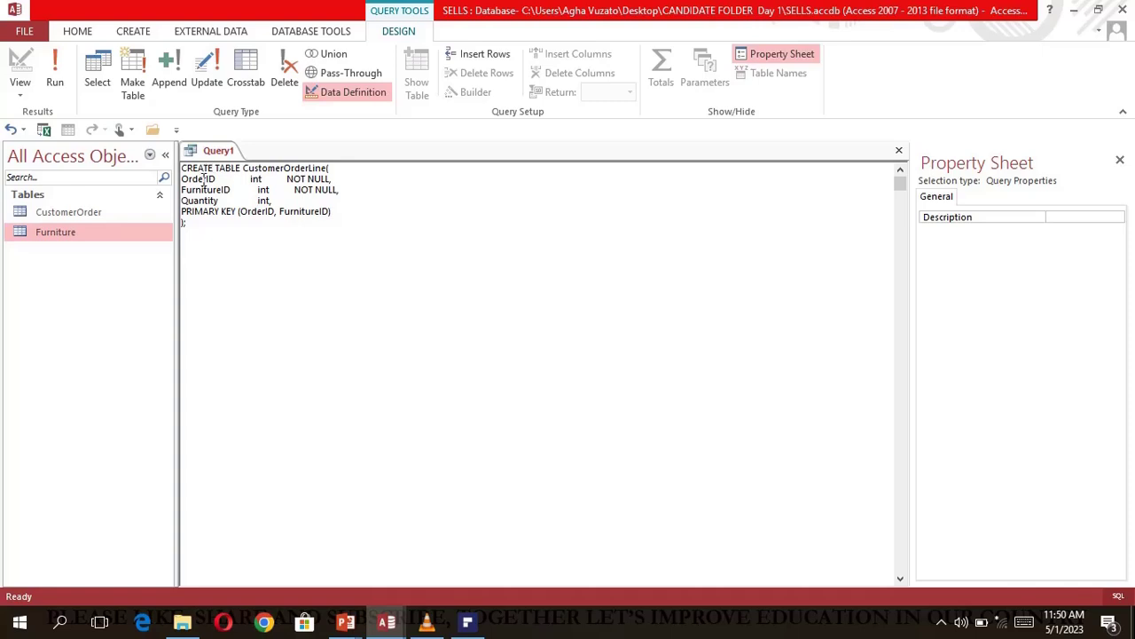
left_click(70, 70)
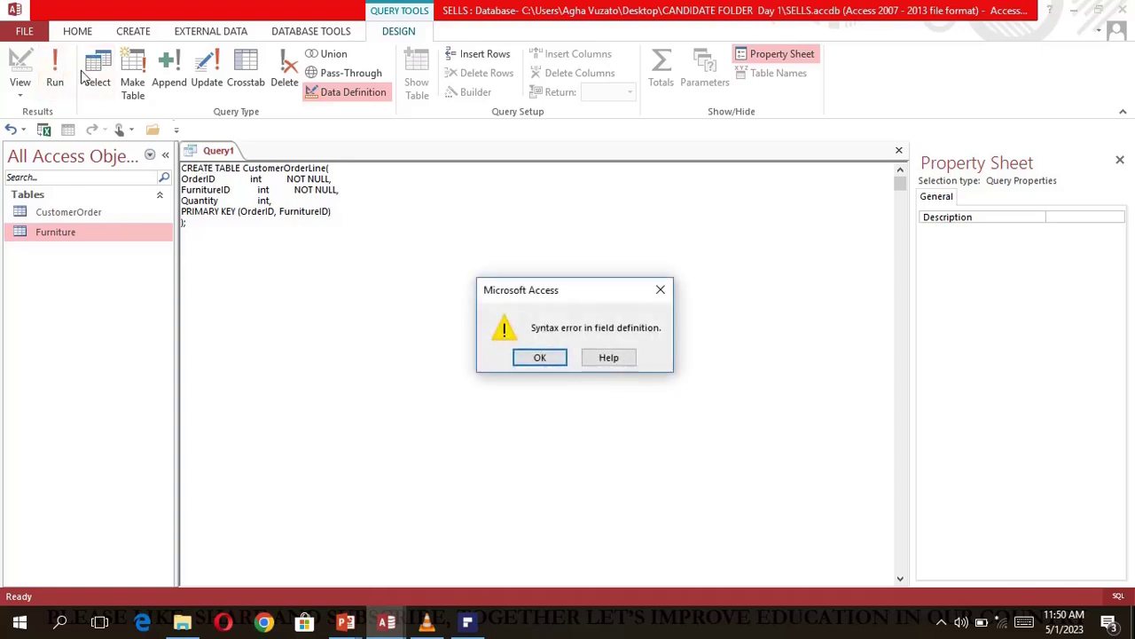
left_click(660, 290)
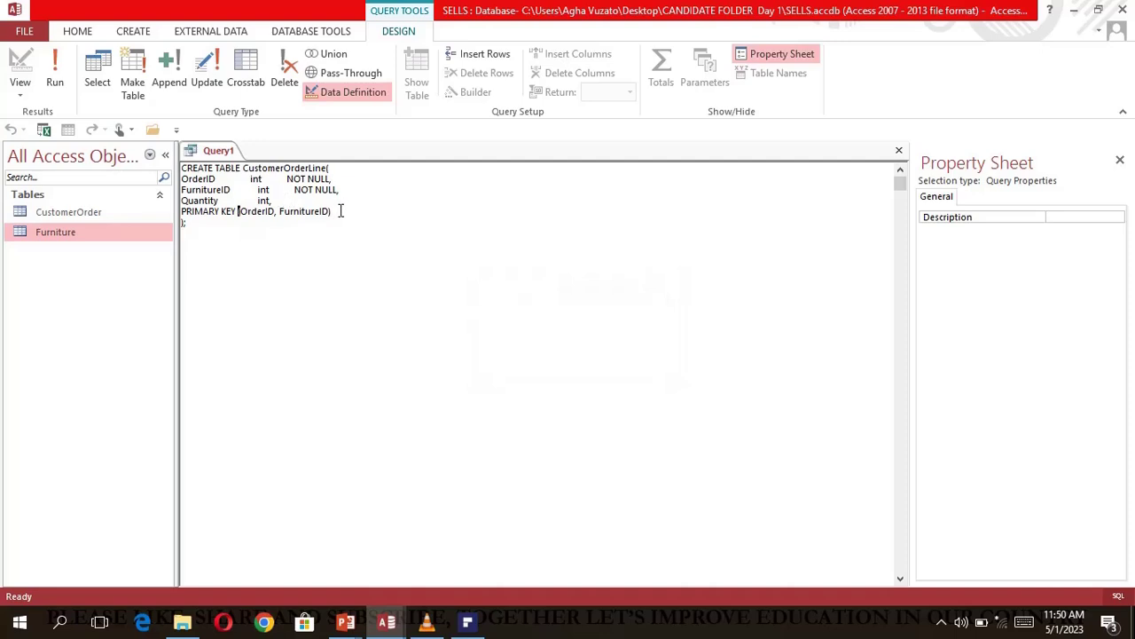
- Retype the key clause as PRIMARY KEY (OrderID, FurnitureID) and run the query to create the CustomerOrderLine table
left_click_drag(333, 213, 181, 209)
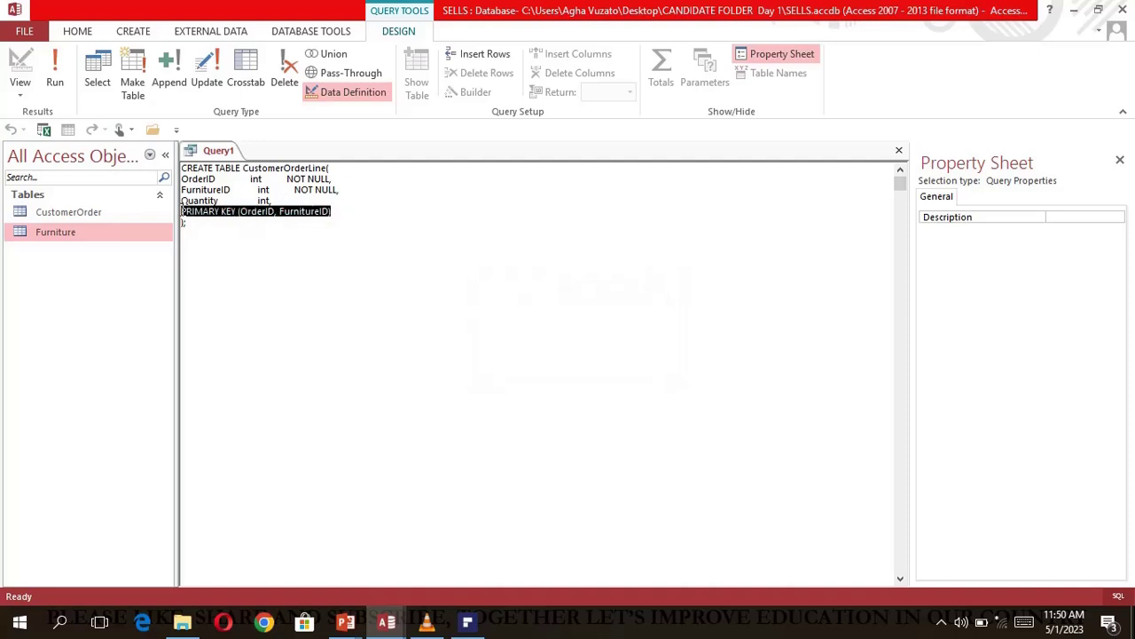
type("PRIMA")
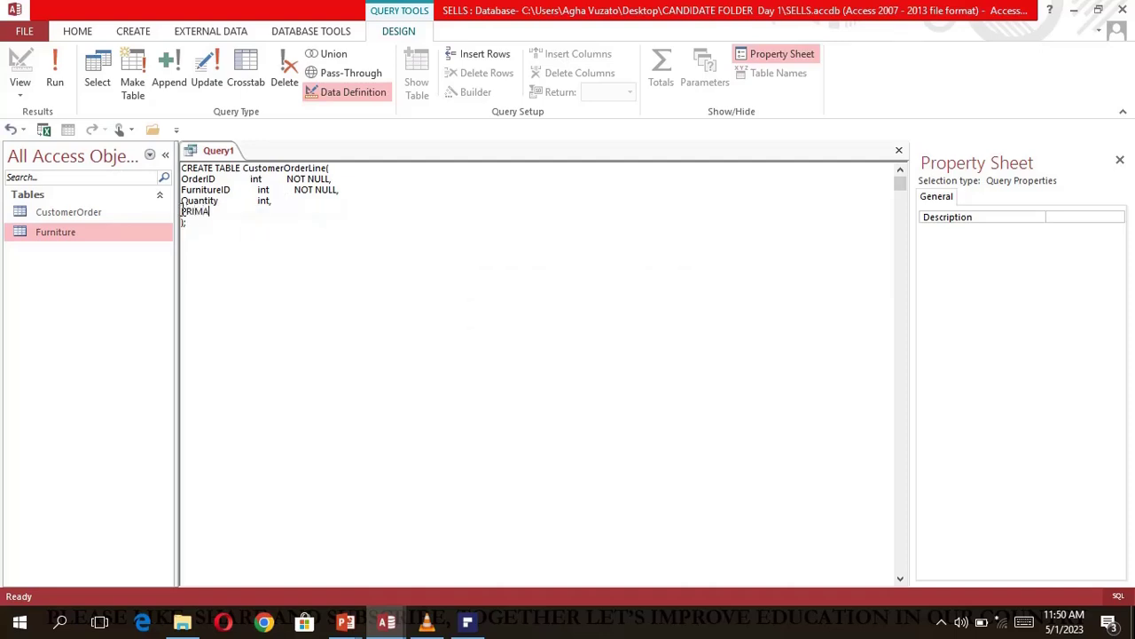
type("RY KEY (OrderID, FurnitureID")
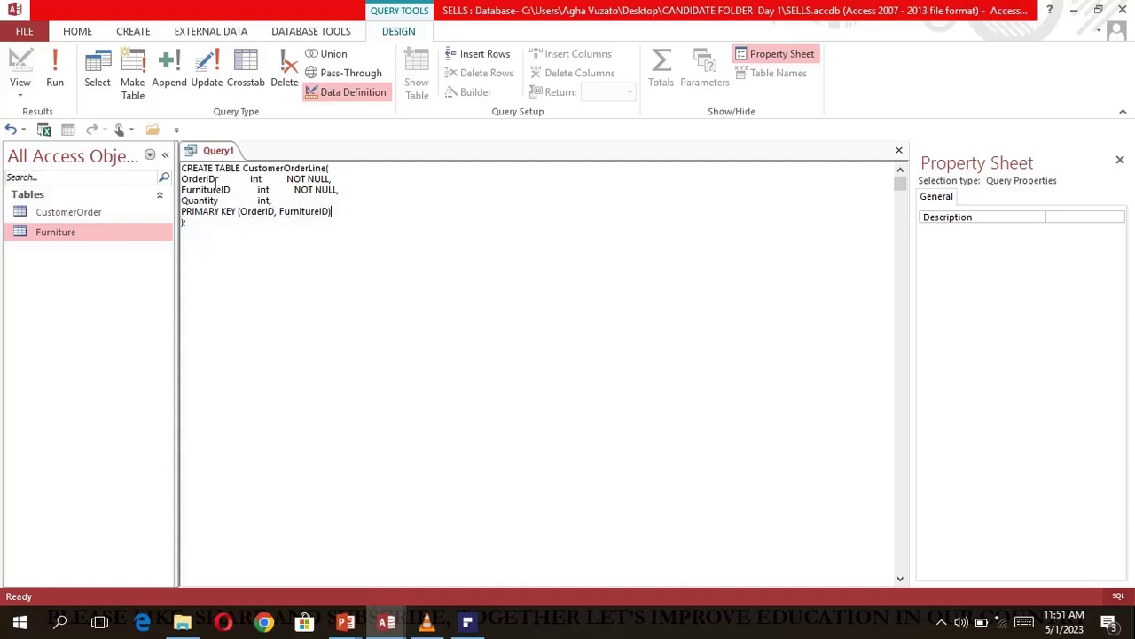
left_click(60, 85)
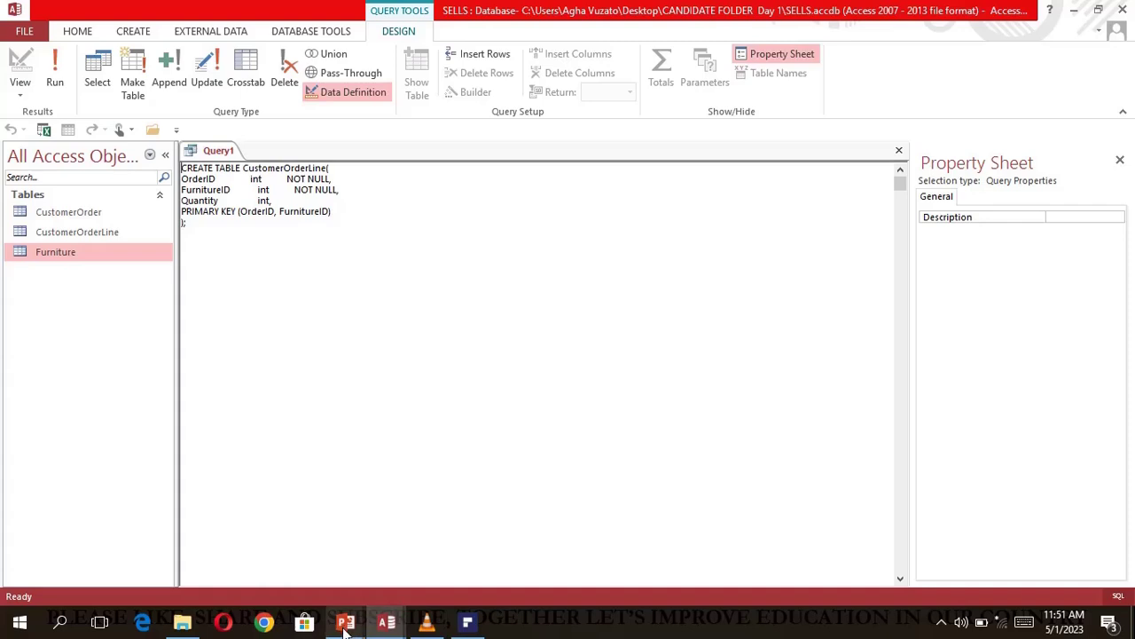
- Switch to the AL2022.pptx editing window in PowerPoint and copy the full CREATE TABLE Customer statement from slide 7
mouse_move(345, 630)
left_click(280, 559)
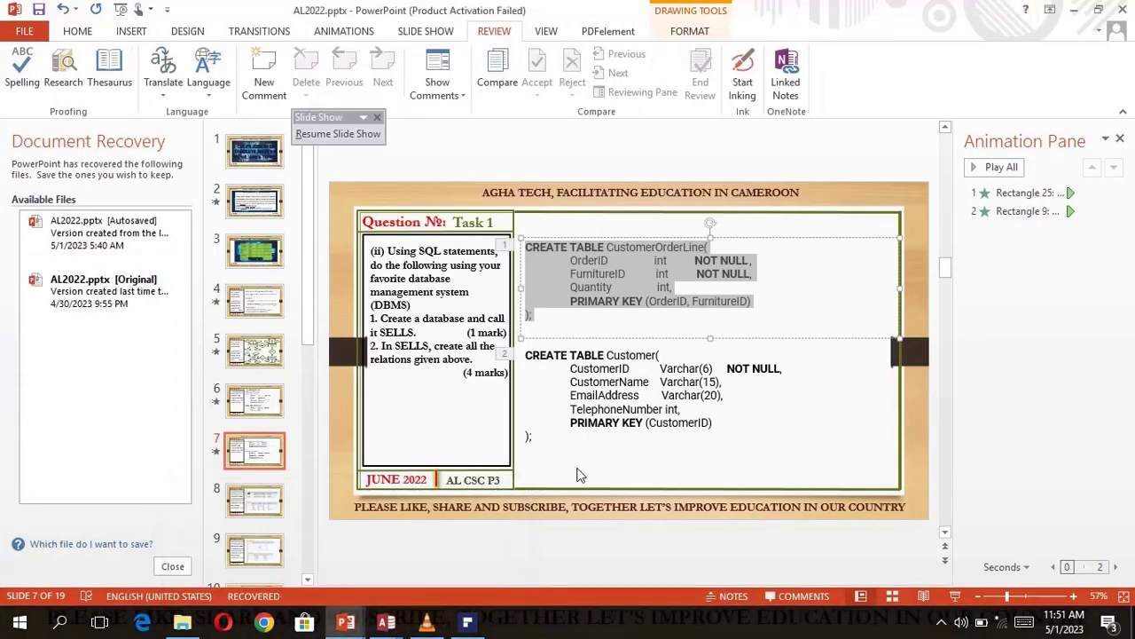
left_click_drag(531, 436, 530, 346)
key("ctrl+c")
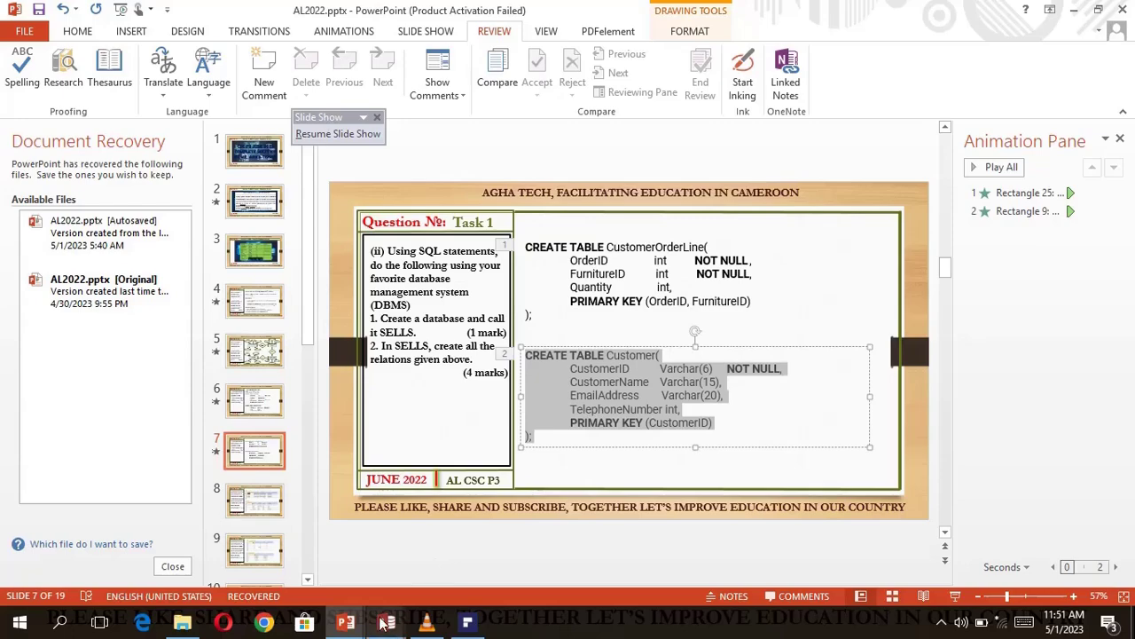
- Back in the SELLS database in Access, replace the query text with the copied CREATE TABLE Customer statement
mouse_move(387, 623)
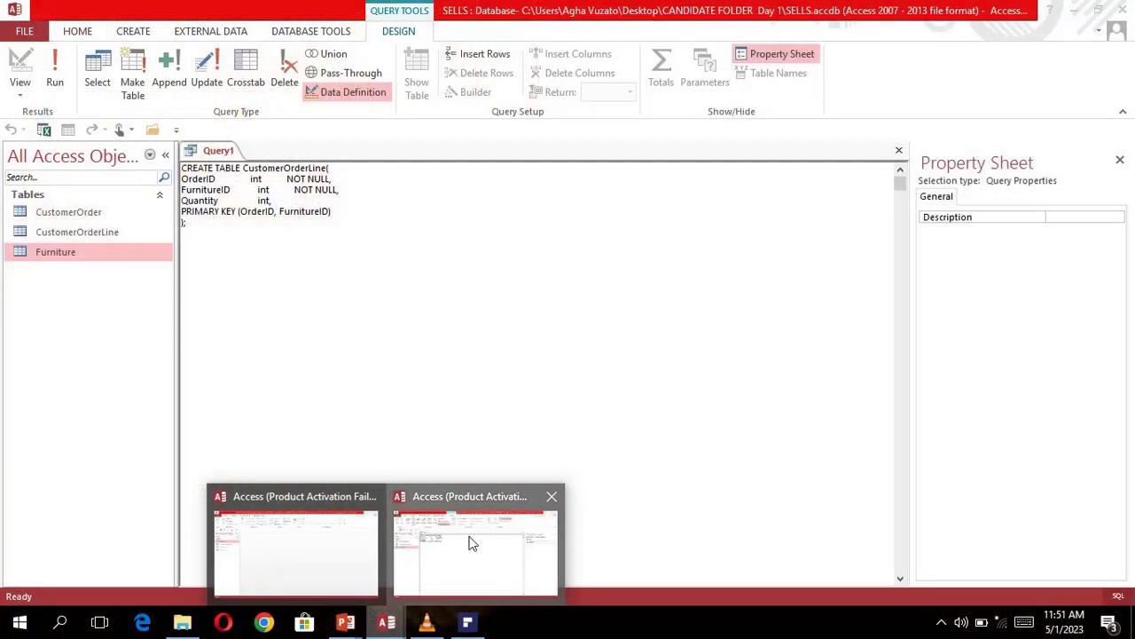
left_click(448, 543)
left_click_drag(267, 233, 182, 153)
key("ctrl+v")
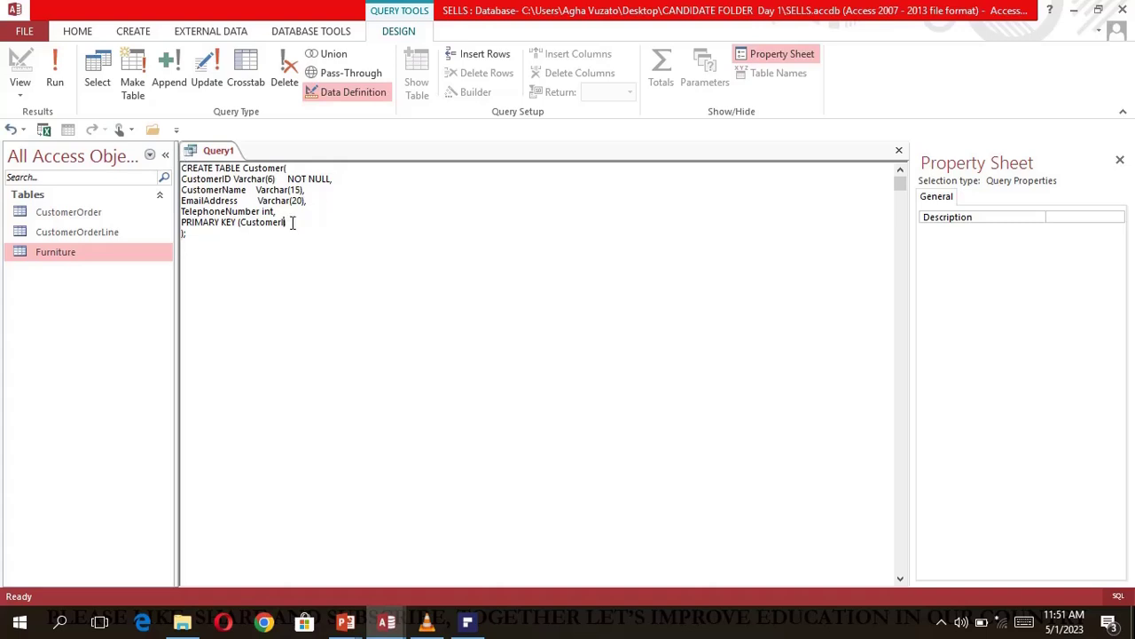
- Retype the key clause as PRIMARY KEY (CustomerID) and run the query to create the Customer table
key("BackSpace")
key("BackSpace")
key("BackSpace")
key("BackSpace")
key("BackSpace")
key("BackSpace")
key("BackSpace")
key("BackSpace")
key("BackSpace")
key("BackSpace")
key("BackSpace")
key("BackSpace")
key("BackSpace")
key("BackSpace")
key("BackSpace")
key("BackSpace")
key("BackSpace")
key("BackSpace")
key("BackSpace")
key("BackSpace")
type("PRIMA")
type("mer")
left_click(51, 64)
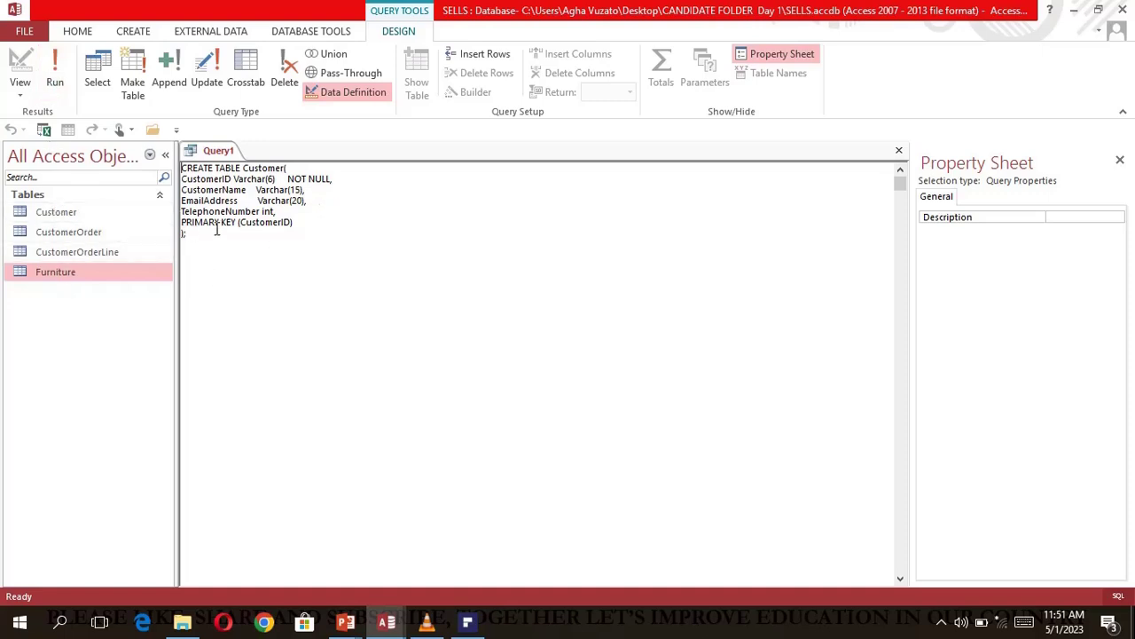
- Close the query without saving it, and open the Customer, CustomerOrder, CustomerOrderLine and Furniture tables to check their fields
left_click(899, 152)
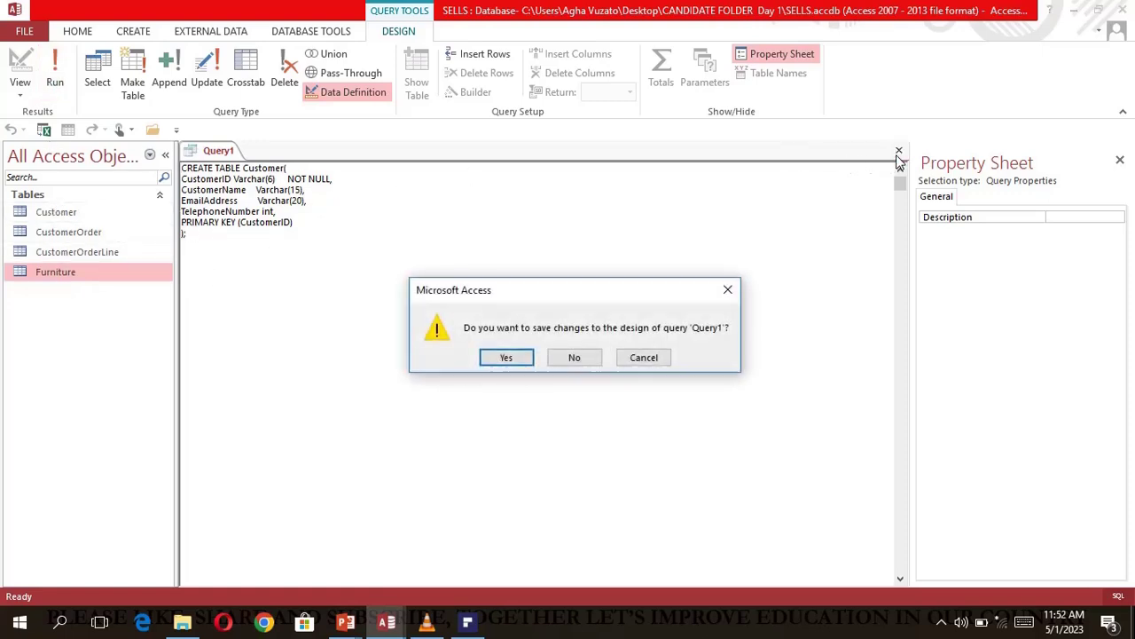
left_click(570, 360)
left_click(106, 218)
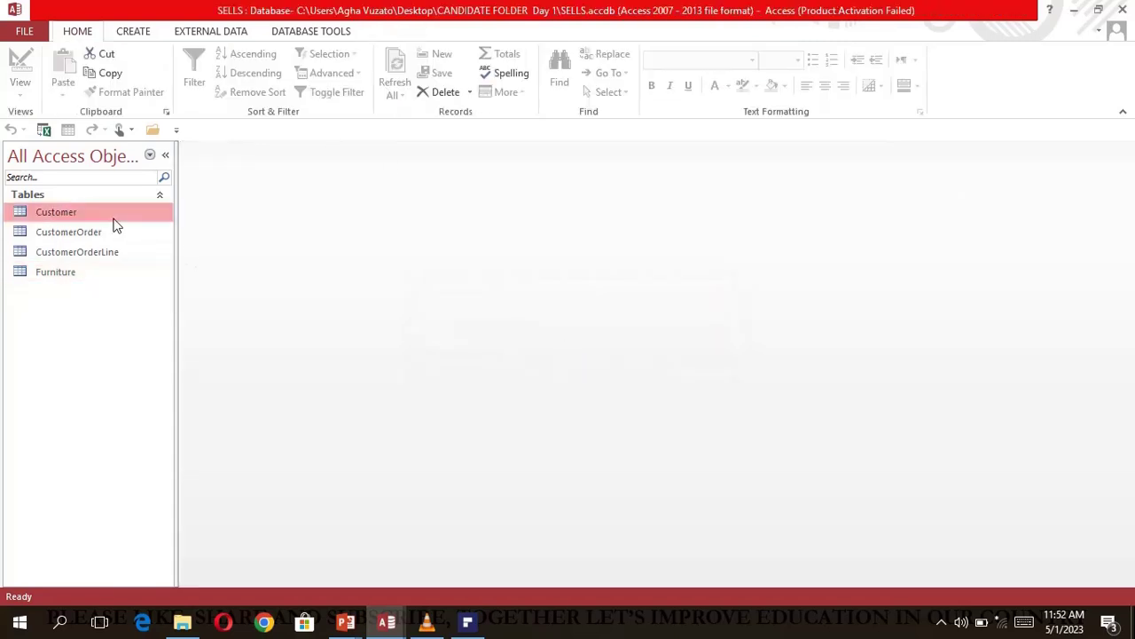
double_click(103, 219)
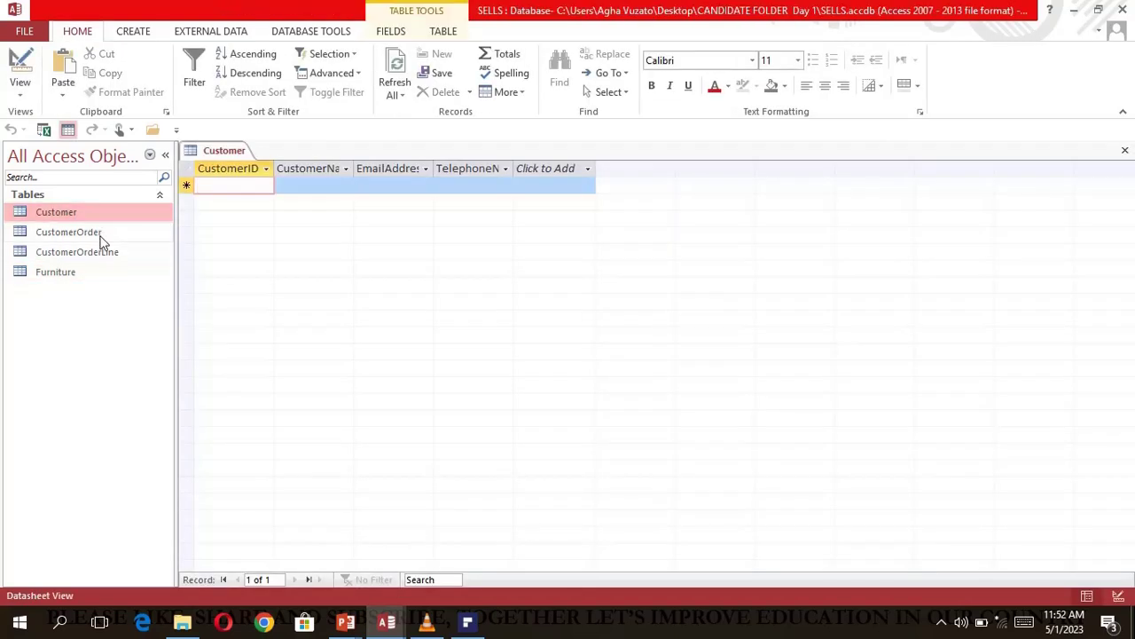
double_click(68, 232)
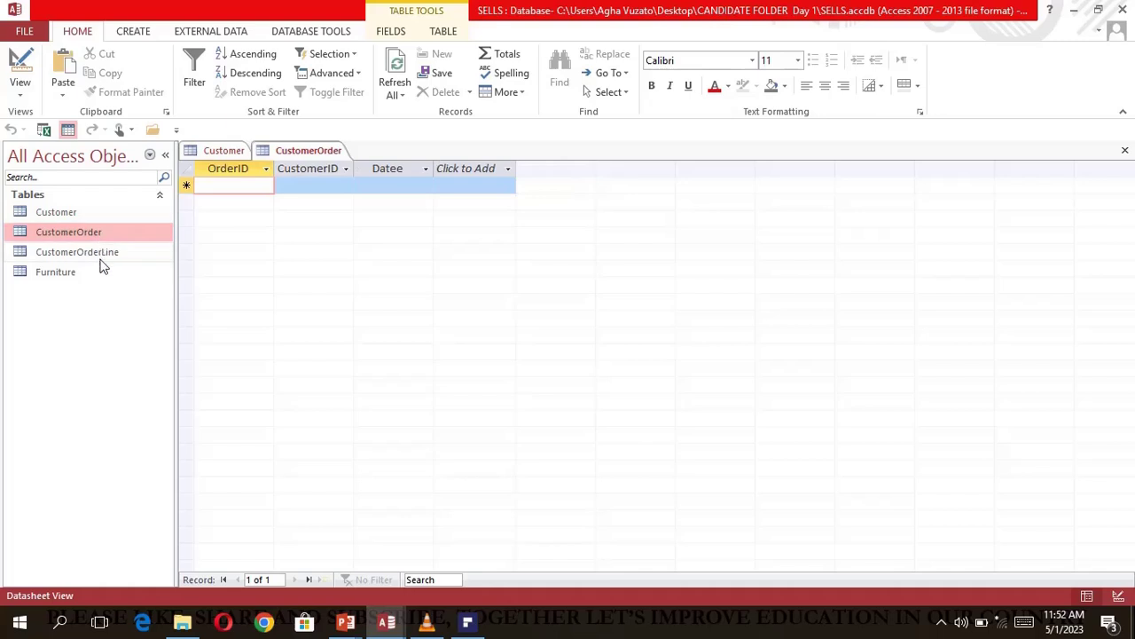
double_click(102, 257)
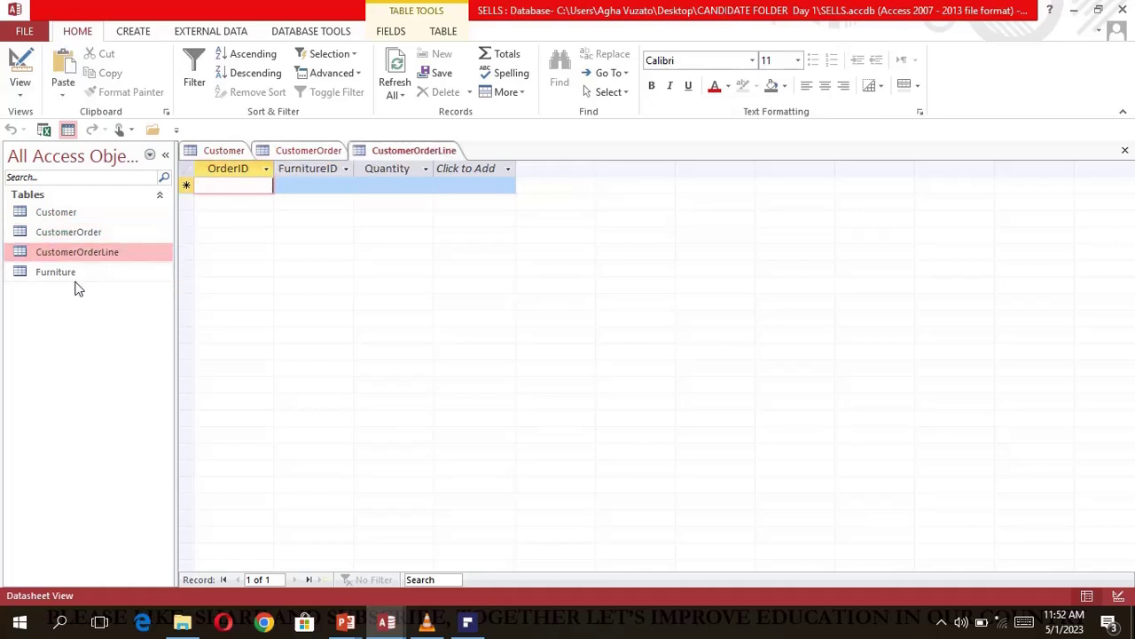
double_click(73, 276)
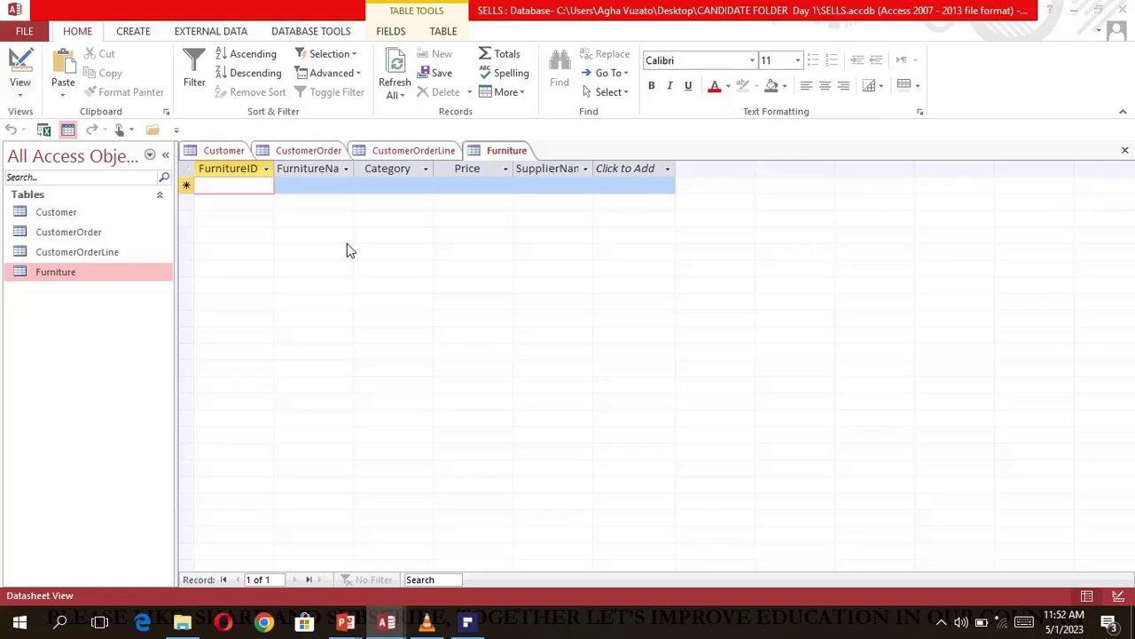
- Switch to the running PowerPoint slide show and advance to the Task 1 (iii) slide on populating the relations
key("super+Tab")
left_click(610, 203)
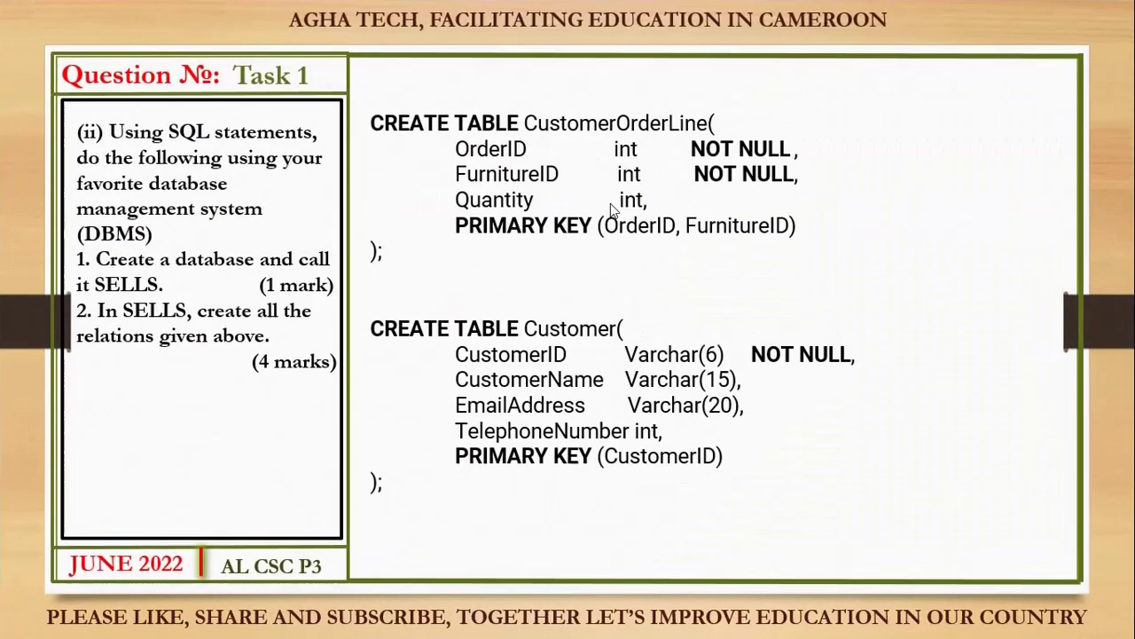
left_click(518, 345)
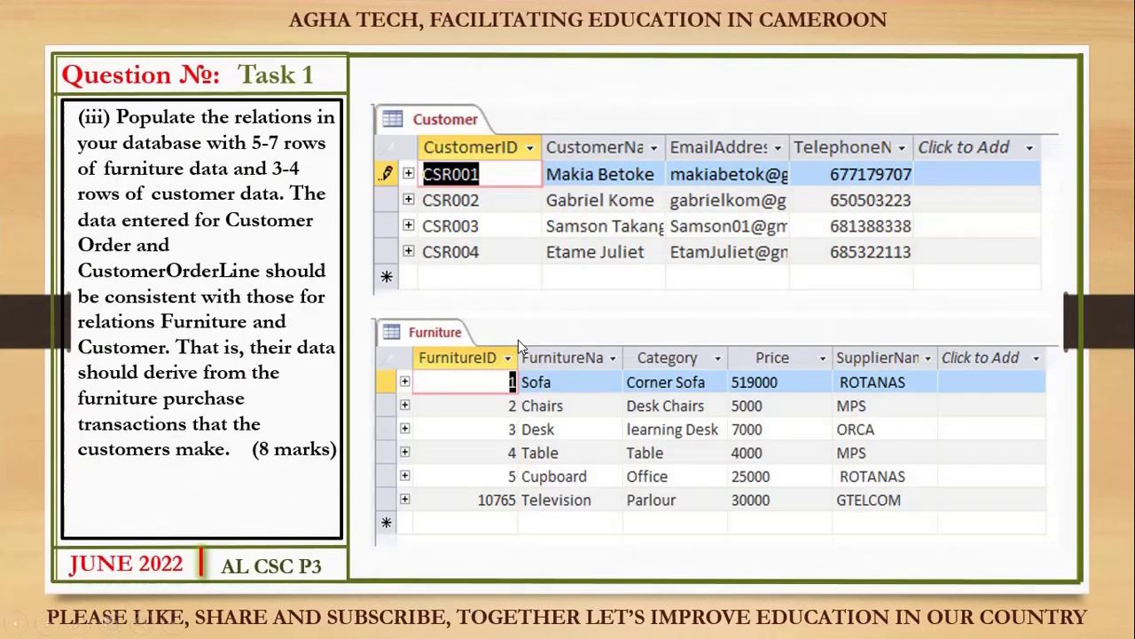